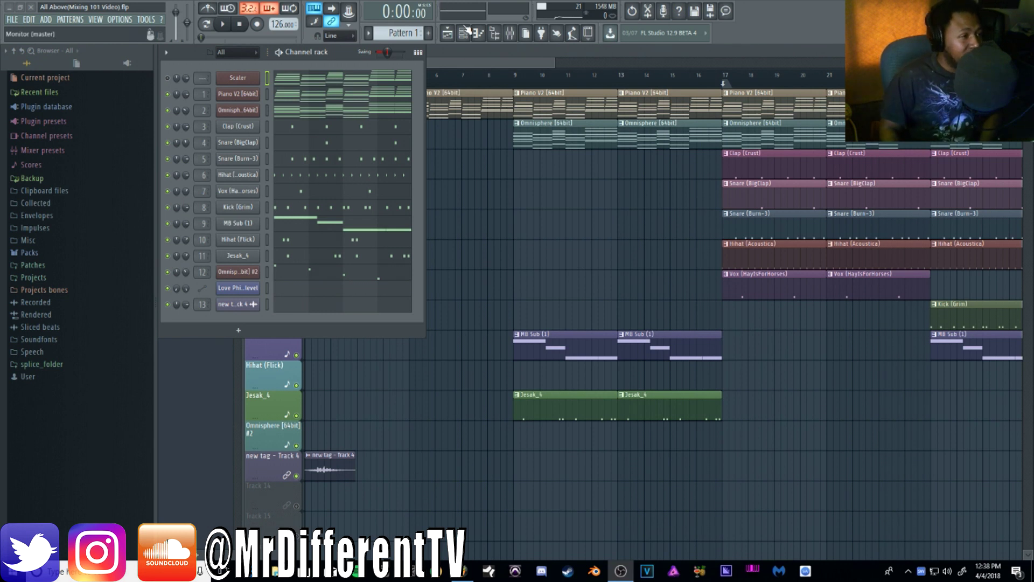
Step: Bring the maximized playlist with the piano, drum, vox and sub patterns to the front
left_click(514, 39)
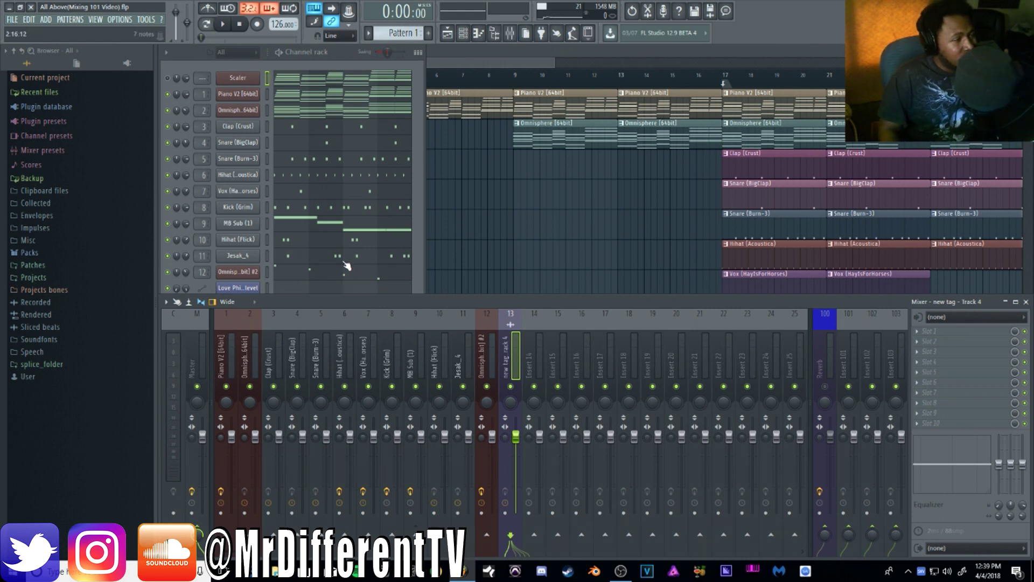
left_click(478, 70)
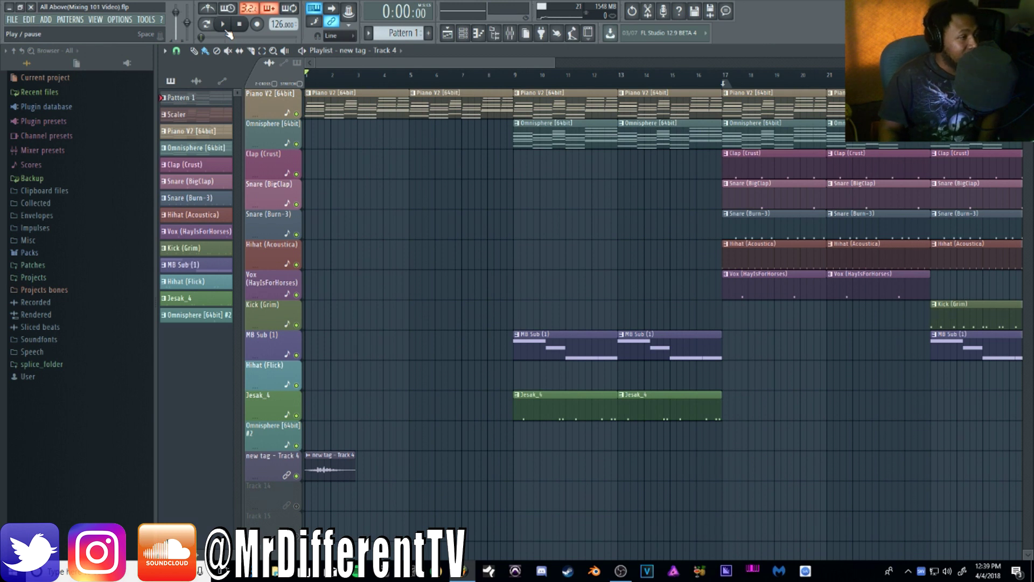
Step: Open Sonarworks Reference 4 on the Master mixer track
left_click(509, 33)
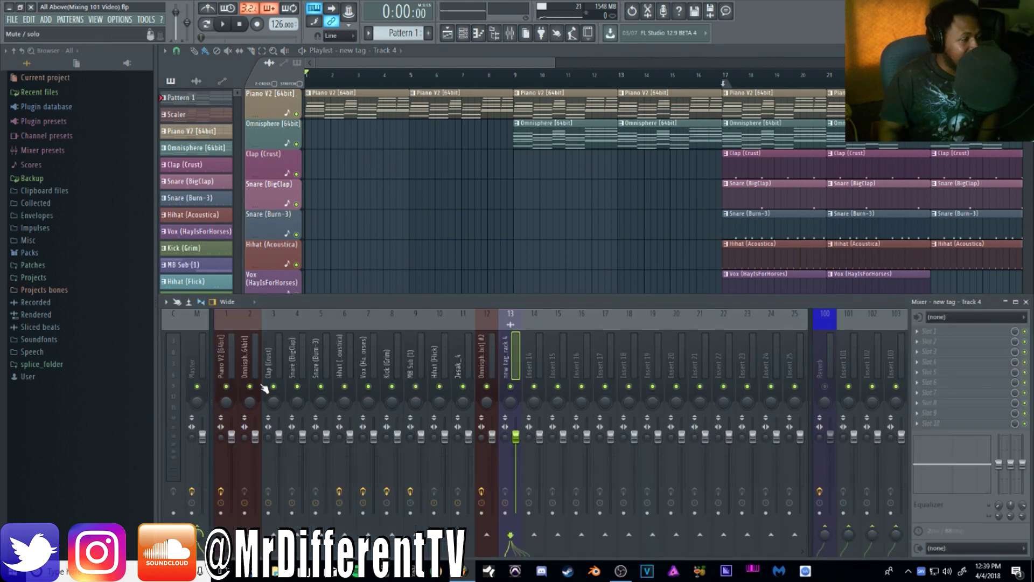
left_click(199, 380)
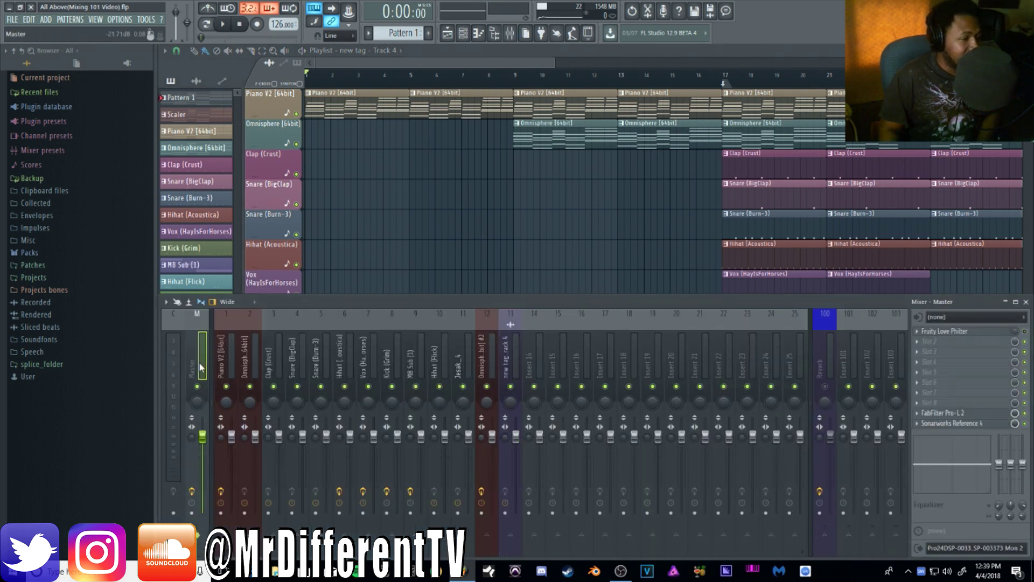
left_click(951, 424)
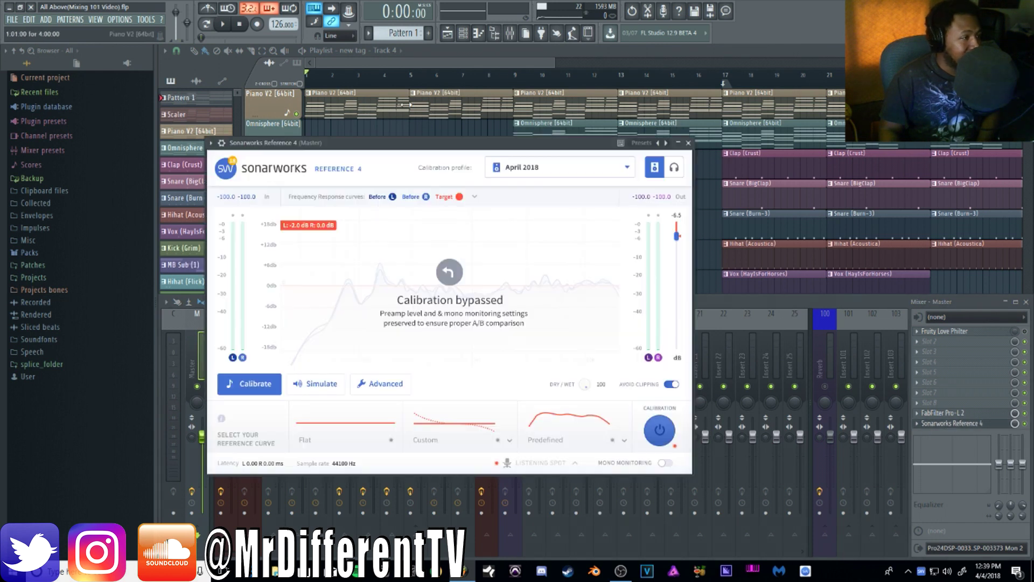
Step: Play the beat and zoom the playlist out to show about 32 bars
left_click(225, 26)
left_click(339, 63)
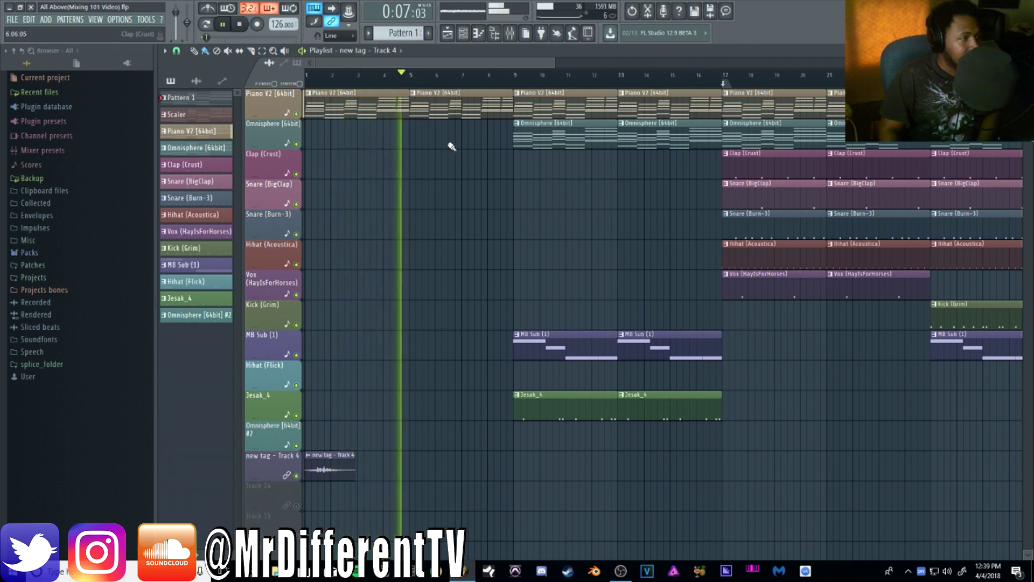
left_click_drag(554, 66, 686, 65)
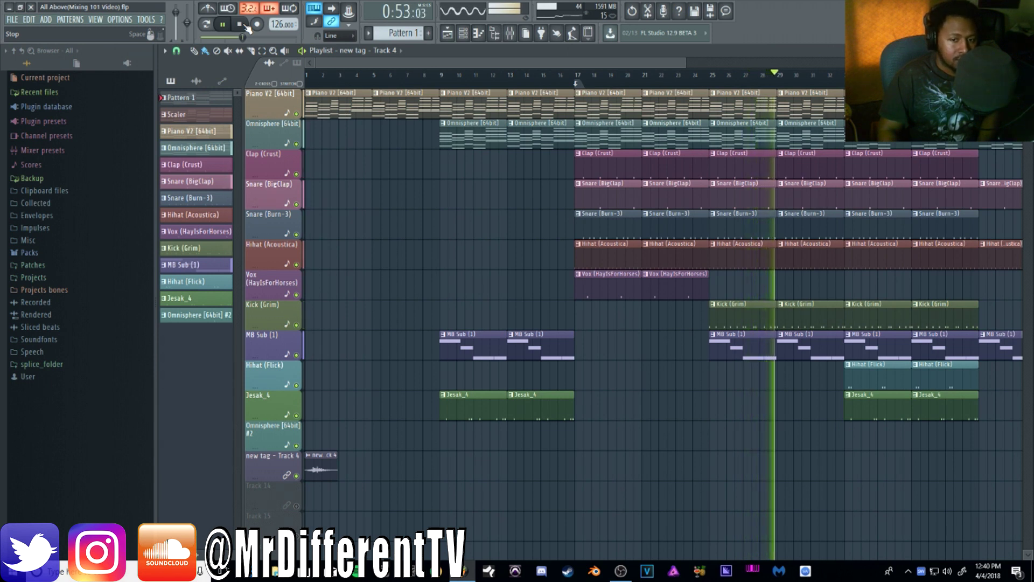
Step: Stop playback and lower the master Pro-L 2 gain from +9.50 dB to 0.00 dB
left_click(243, 24)
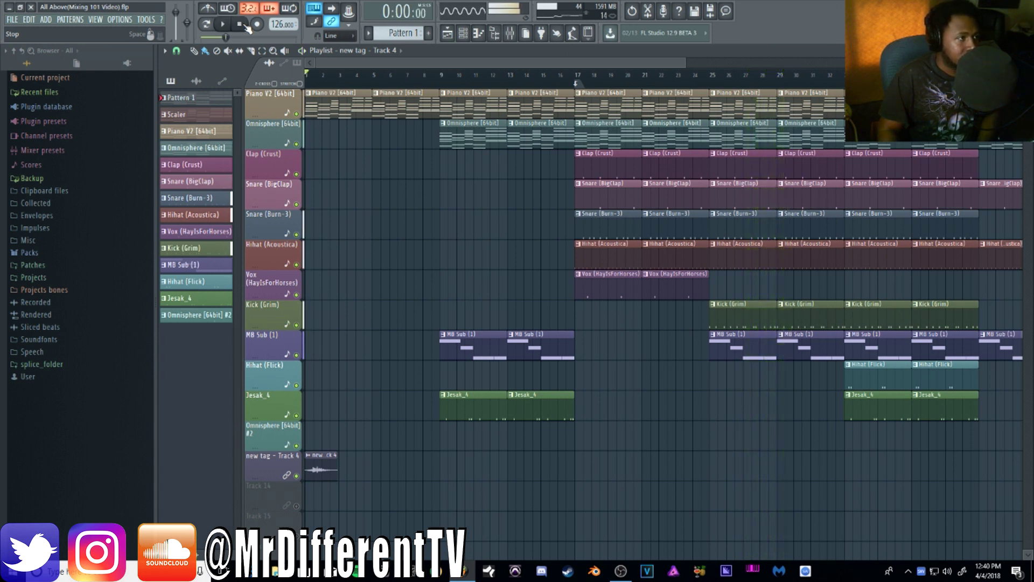
left_click(519, 36)
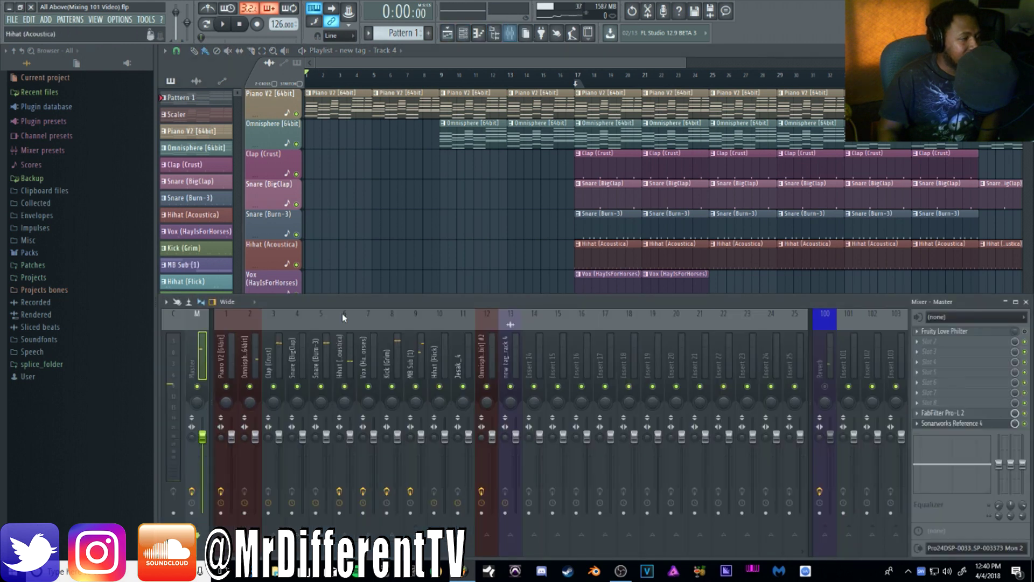
left_click(946, 418)
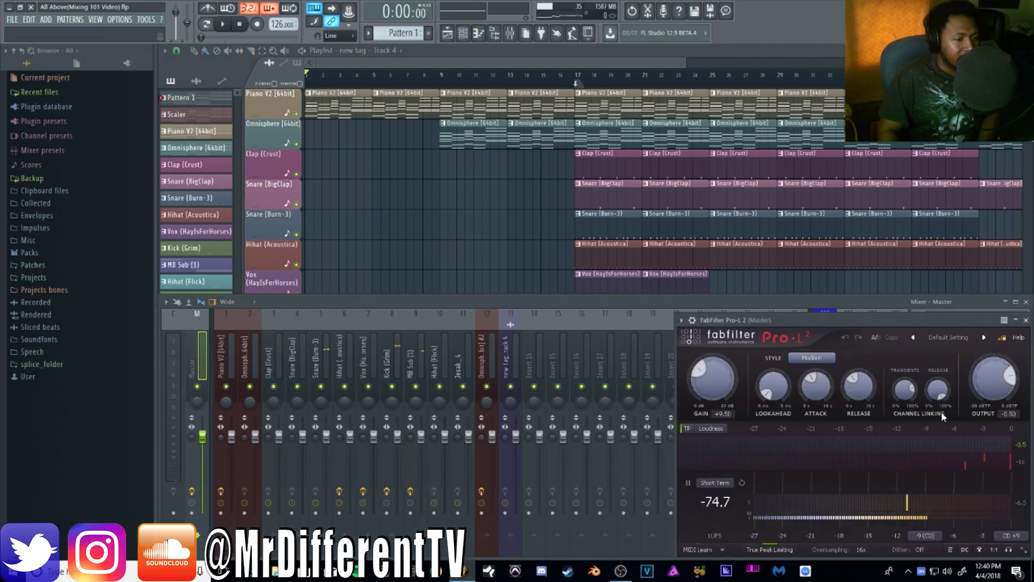
mouse_move(713, 389)
left_click_drag(713, 389, 705, 413)
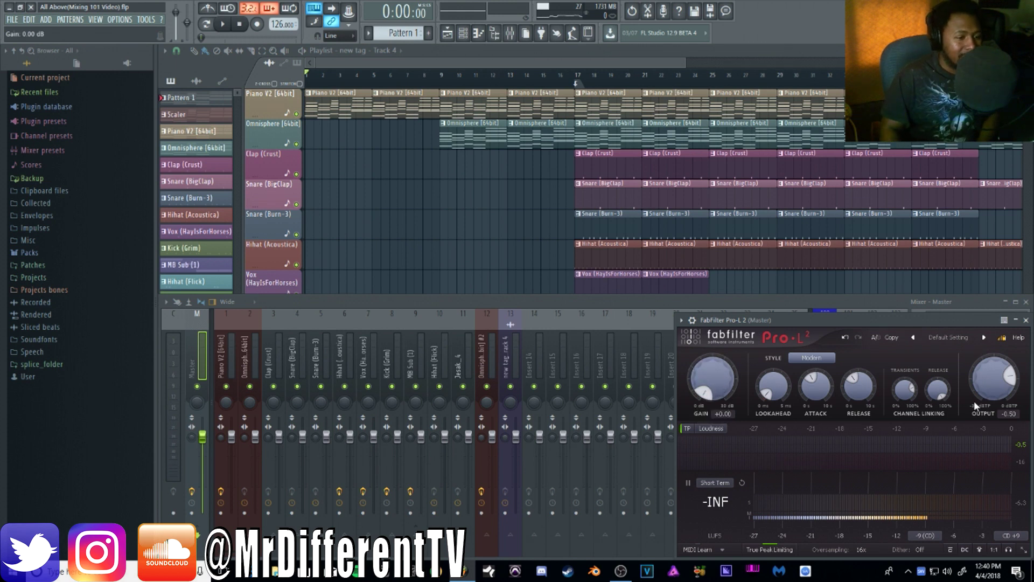
Step: Set the song position to bar 8, then recheck and close the master's Pro-L 2 and Sonarworks windows
left_click(420, 85)
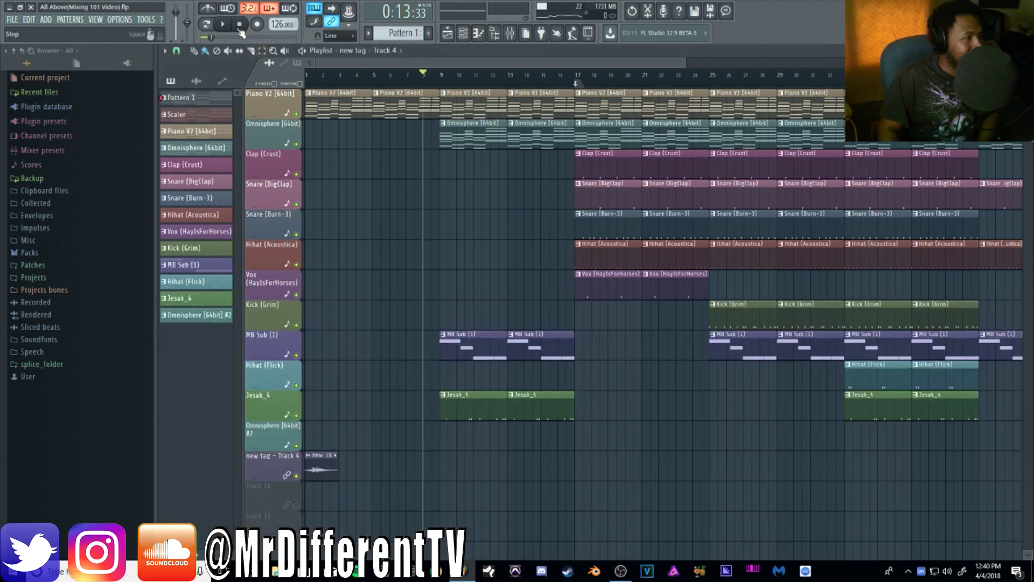
left_click(510, 33)
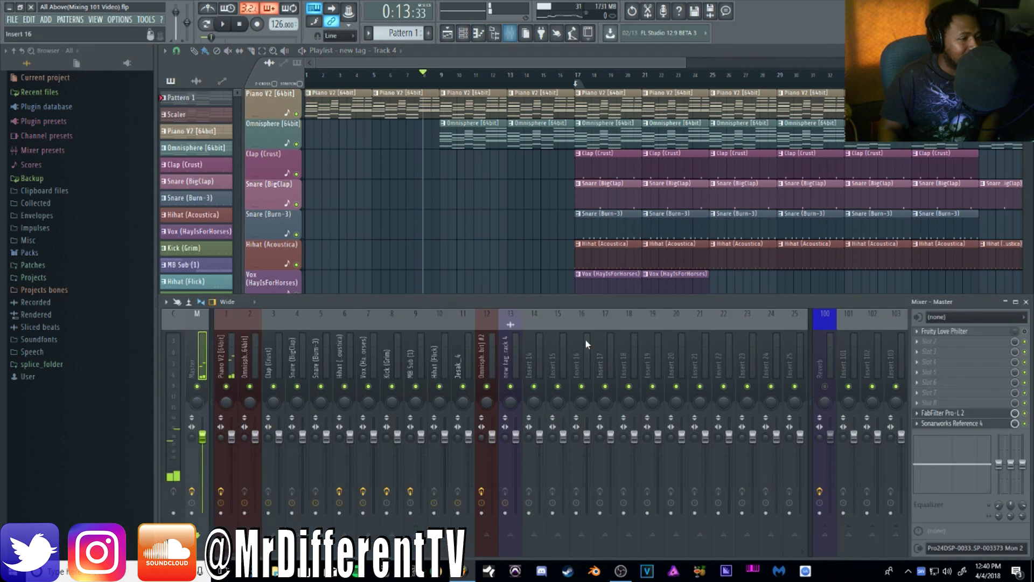
left_click(961, 427)
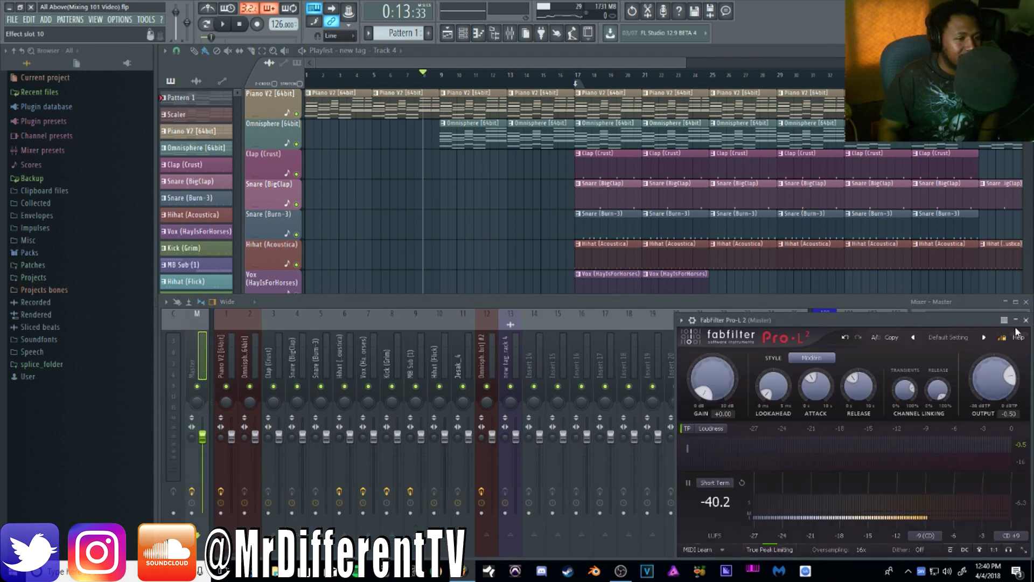
left_click(1026, 320)
left_click(952, 424)
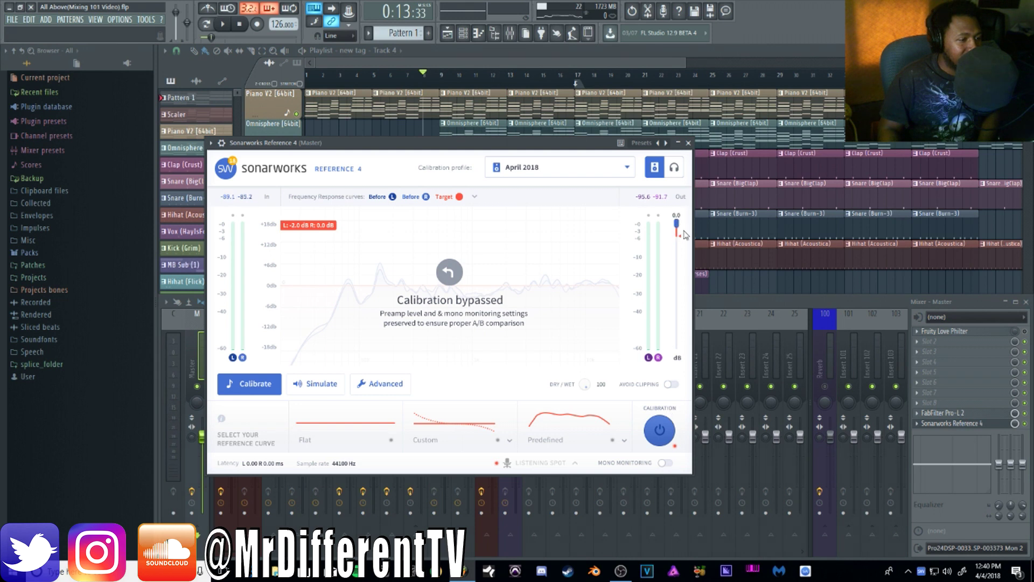
left_click(689, 143)
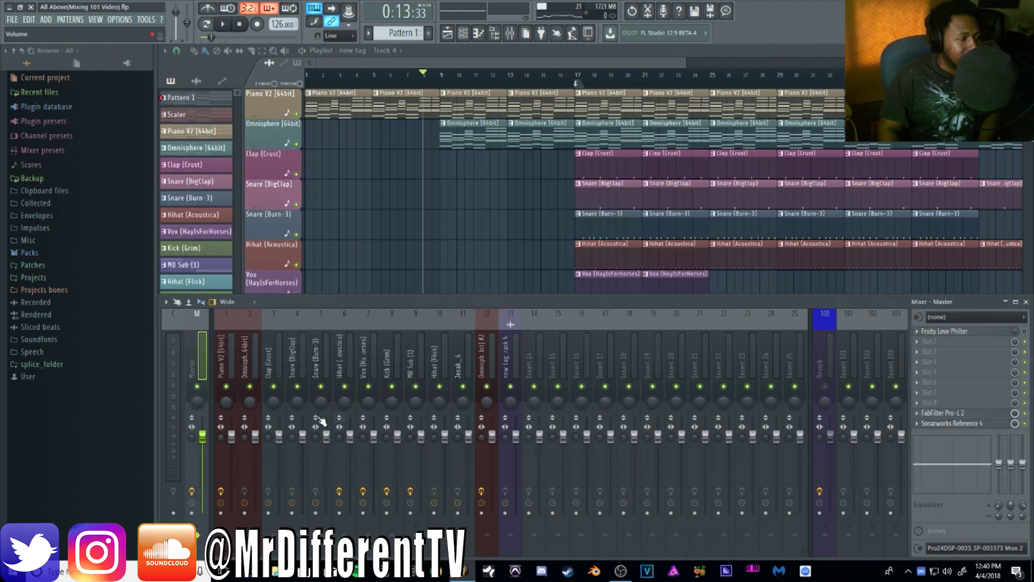
Step: Play the beat from bar 17 in the full playlist, jump to bar 25, then stop
left_click(575, 76)
key("F9")
key("space")
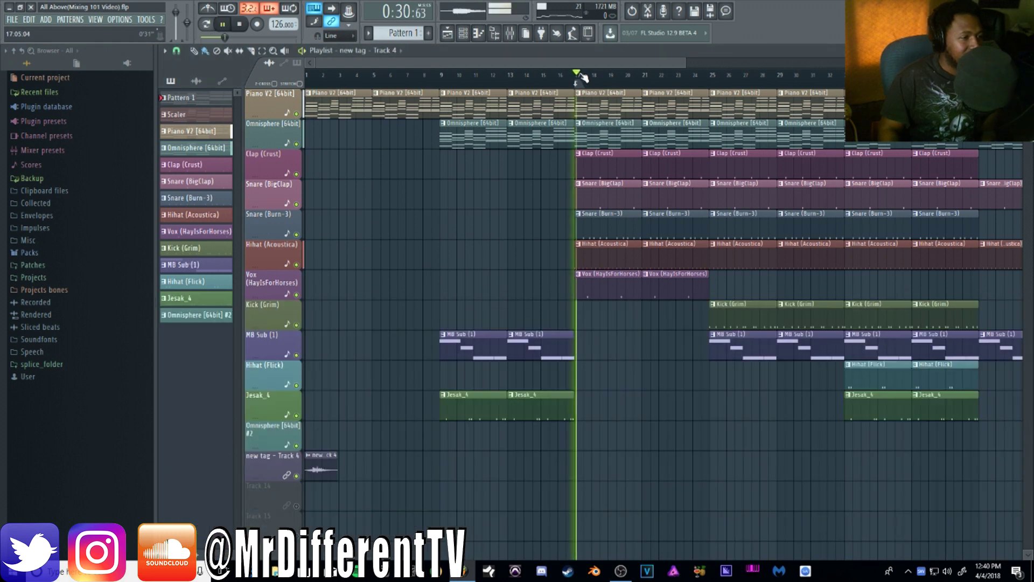
left_click(712, 81)
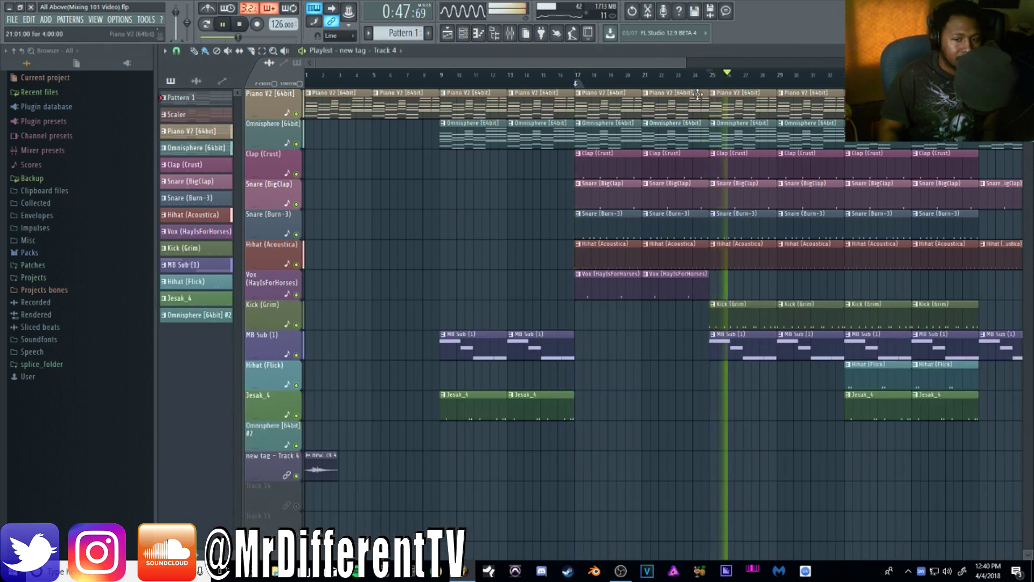
left_click(240, 24)
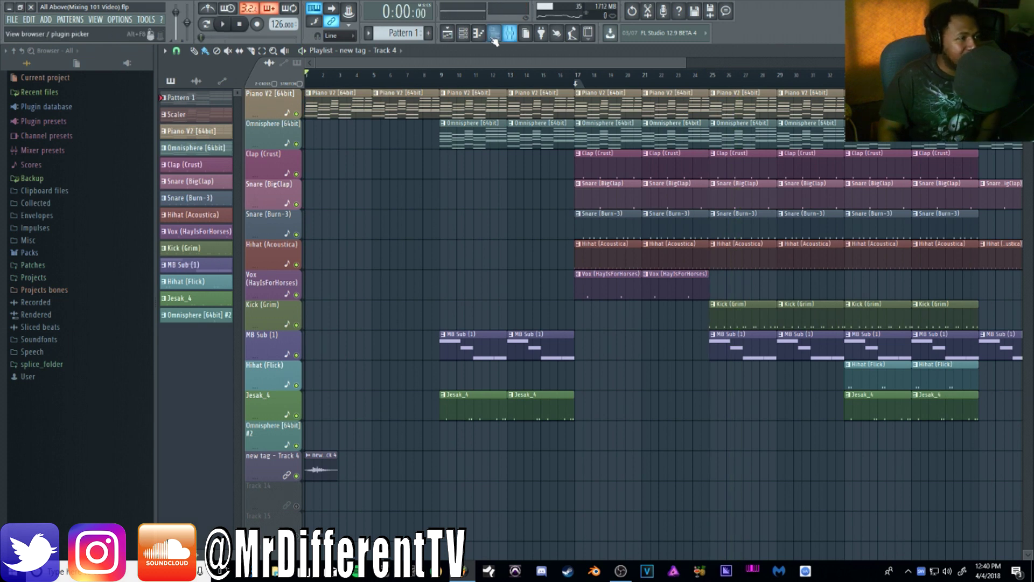
Step: Show the channel rack and mixer, with the channel rack in front
left_click(468, 33)
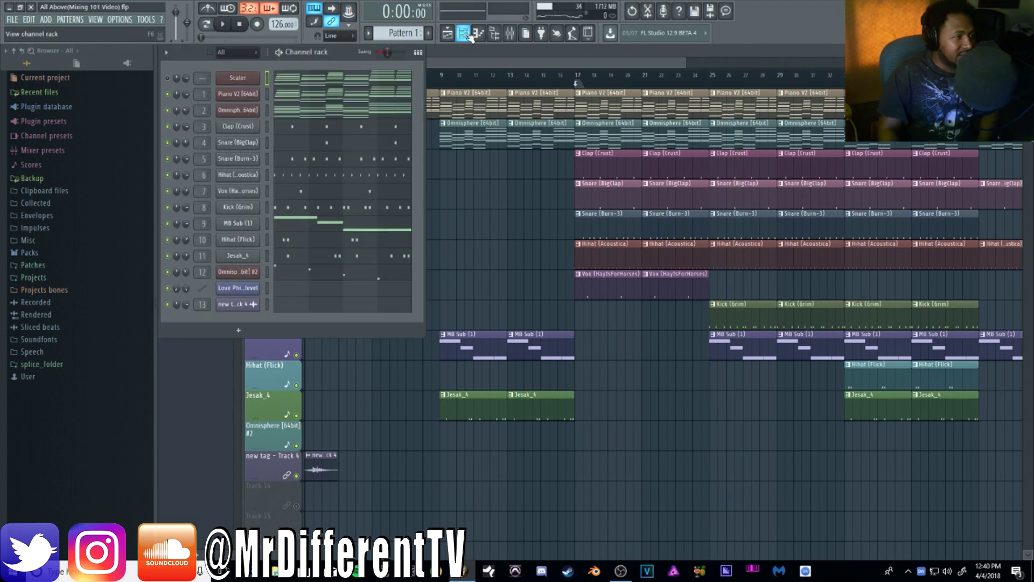
left_click(510, 33)
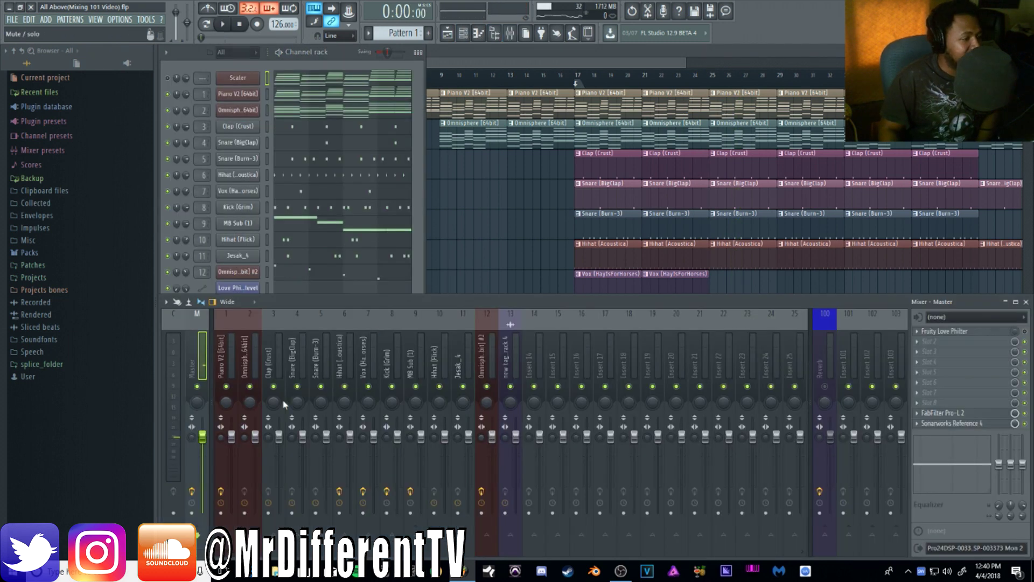
left_click(425, 79)
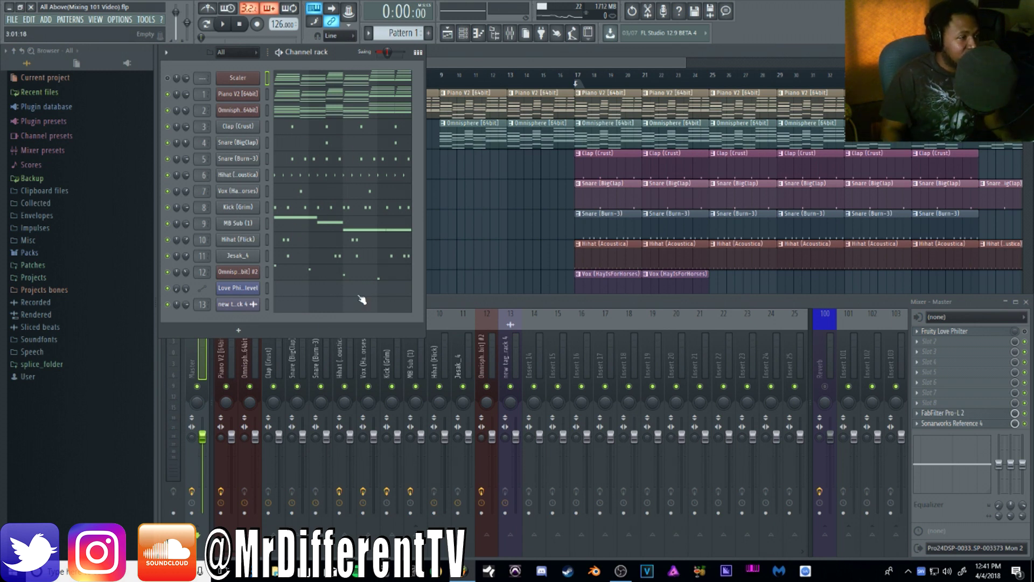
Step: Preview patterns in the channel rack, return to Pattern 1, and bring the mixer forward
scroll(396, 32, "down", 1)
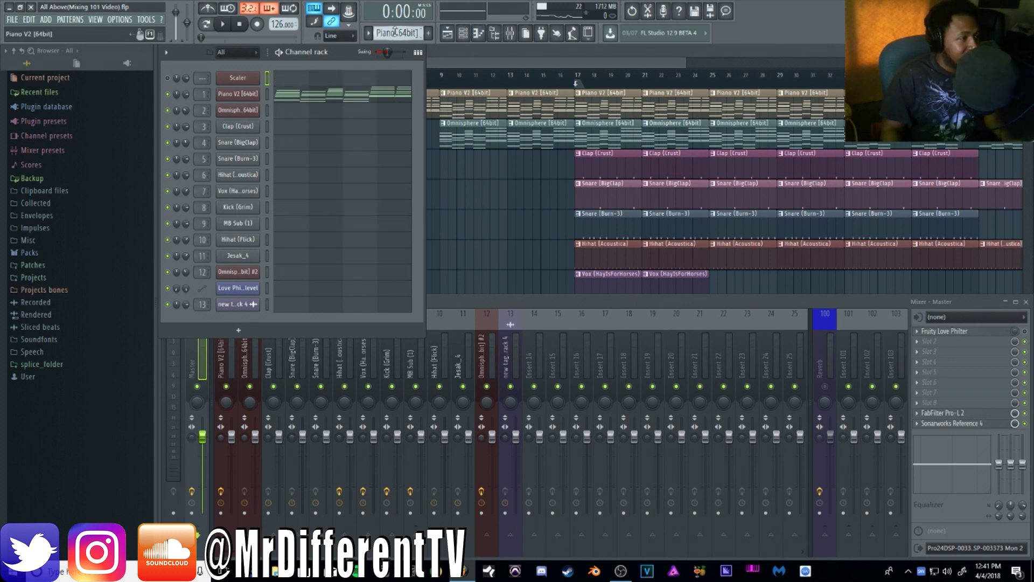
scroll(396, 33, "down", 1)
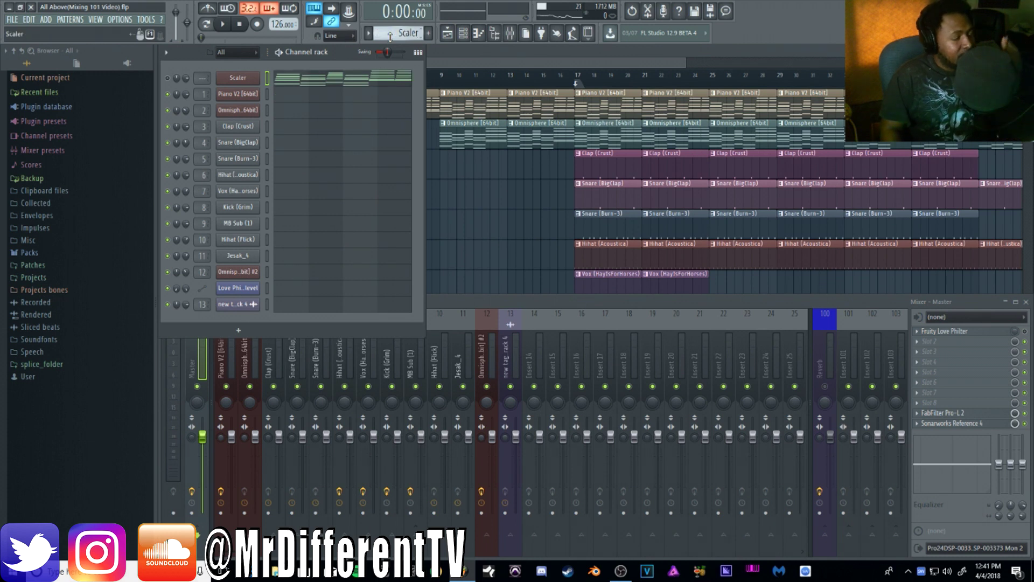
scroll(390, 33, "down", 4)
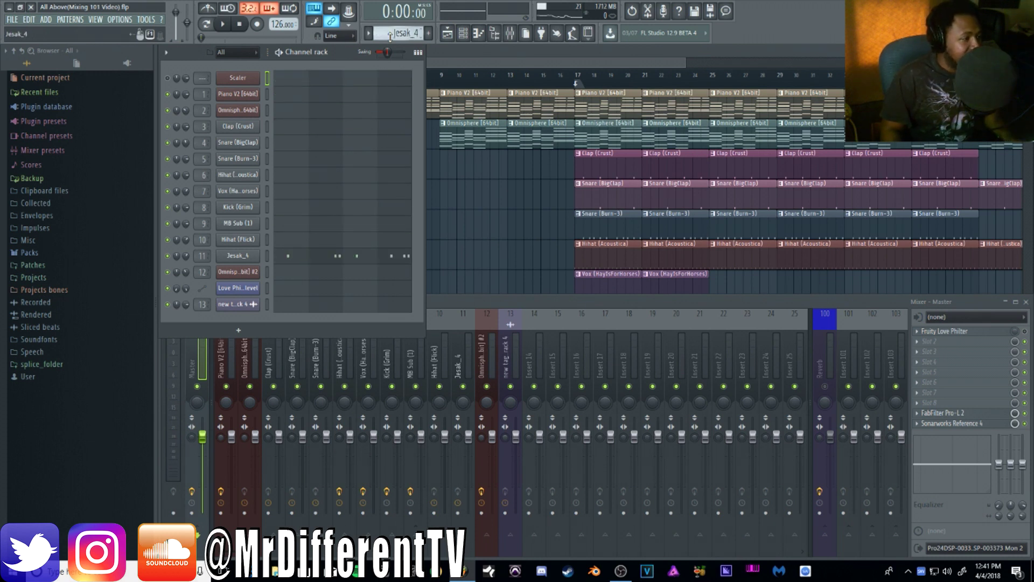
scroll(390, 33, "up", 6)
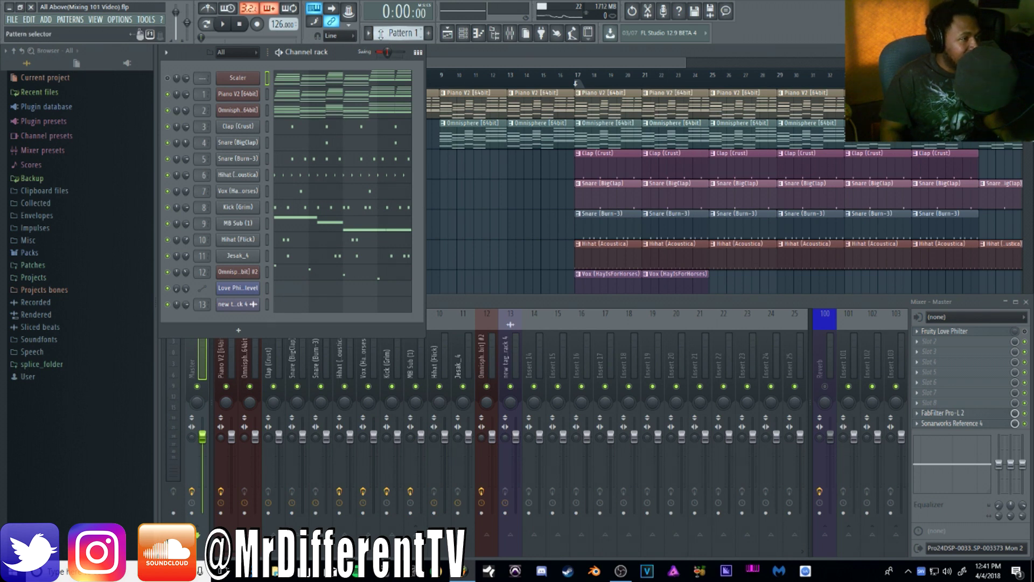
scroll(399, 33, "down", 1)
scroll(400, 33, "up", 1)
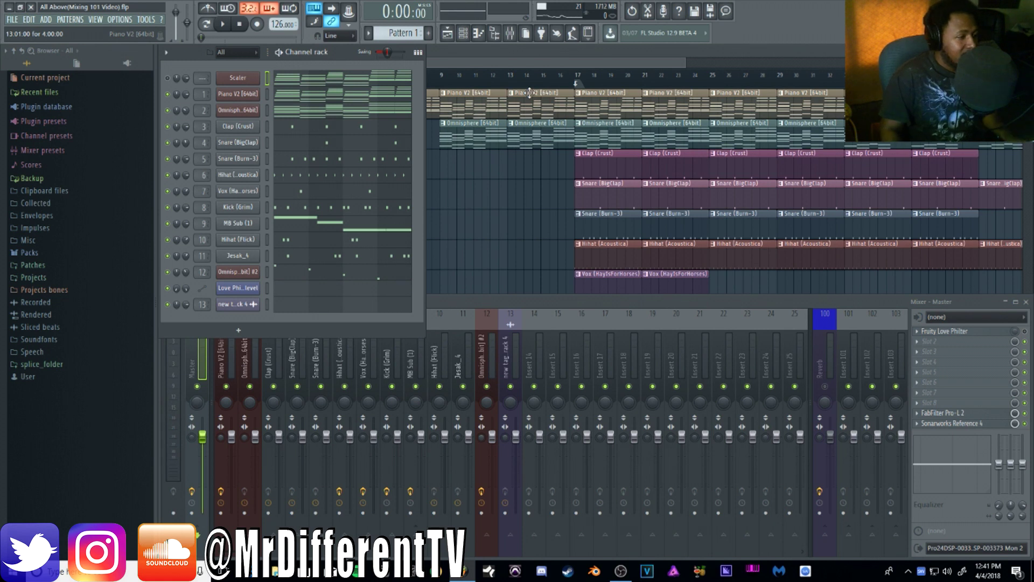
left_click(505, 303)
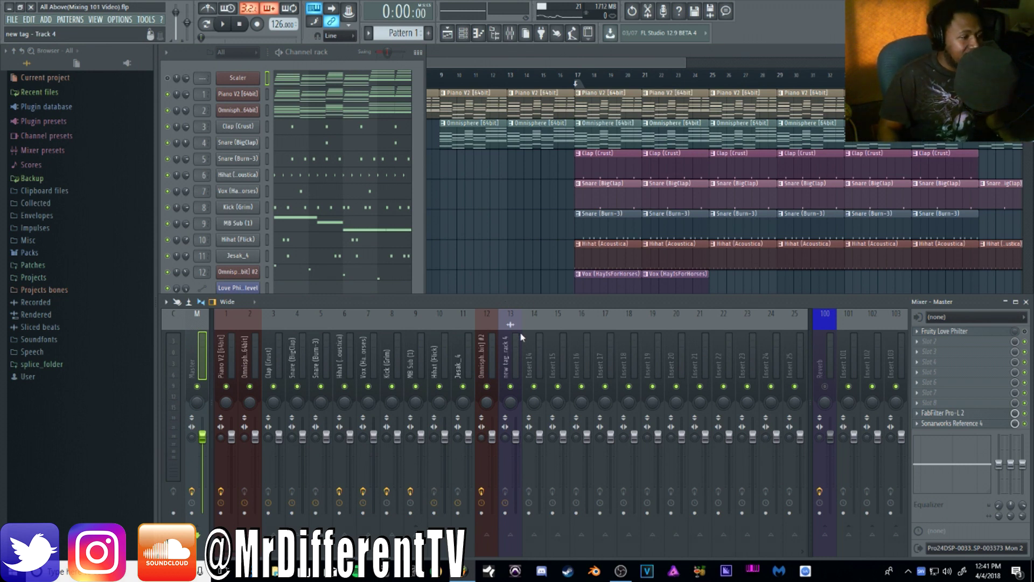
Step: Select mixer inserts 1 through 13 and drag their faders to silence
left_click_drag(513, 340, 183, 350)
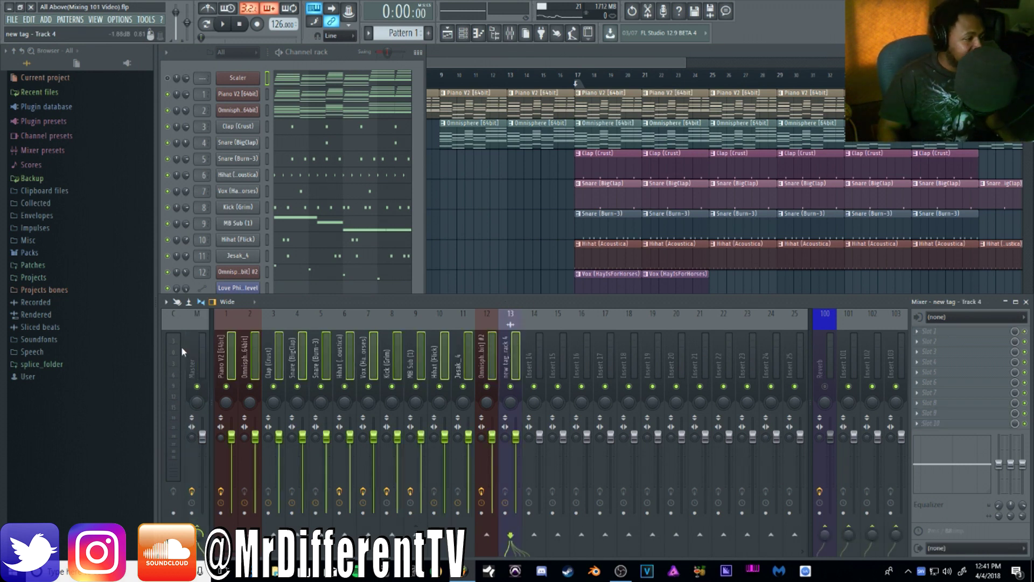
left_click(516, 351)
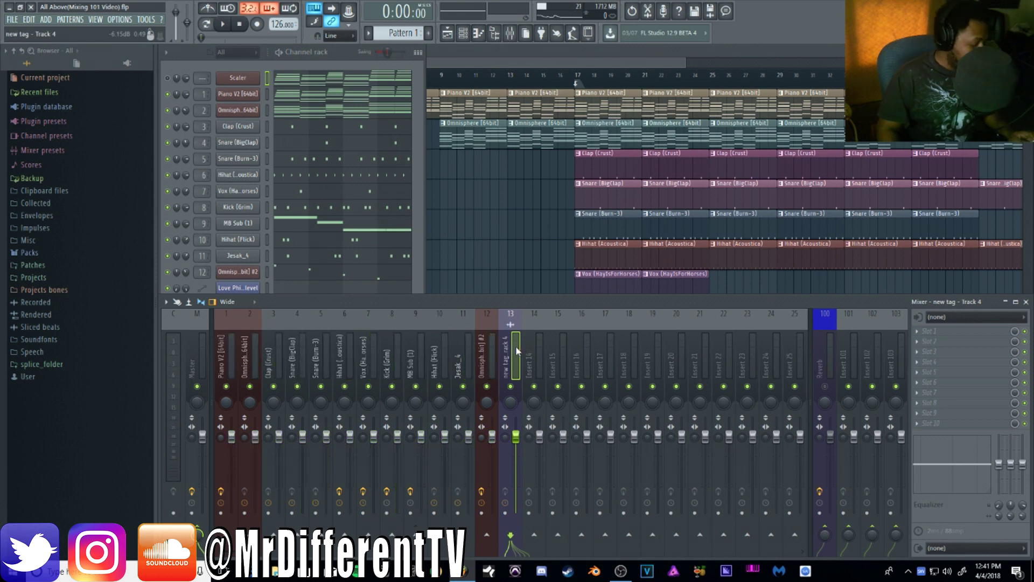
left_click_drag(515, 346, 158, 337)
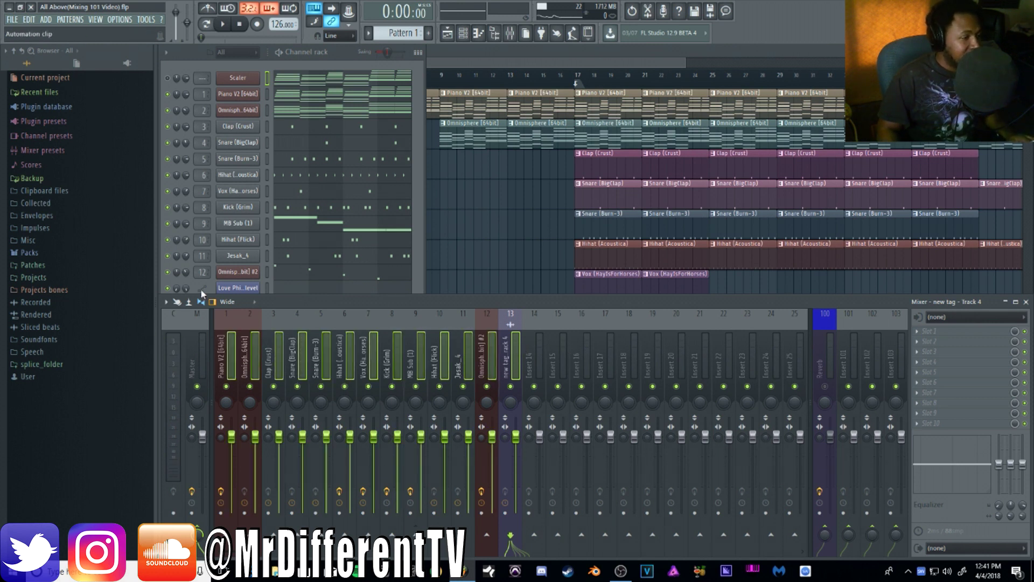
left_click_drag(233, 439, 271, 496)
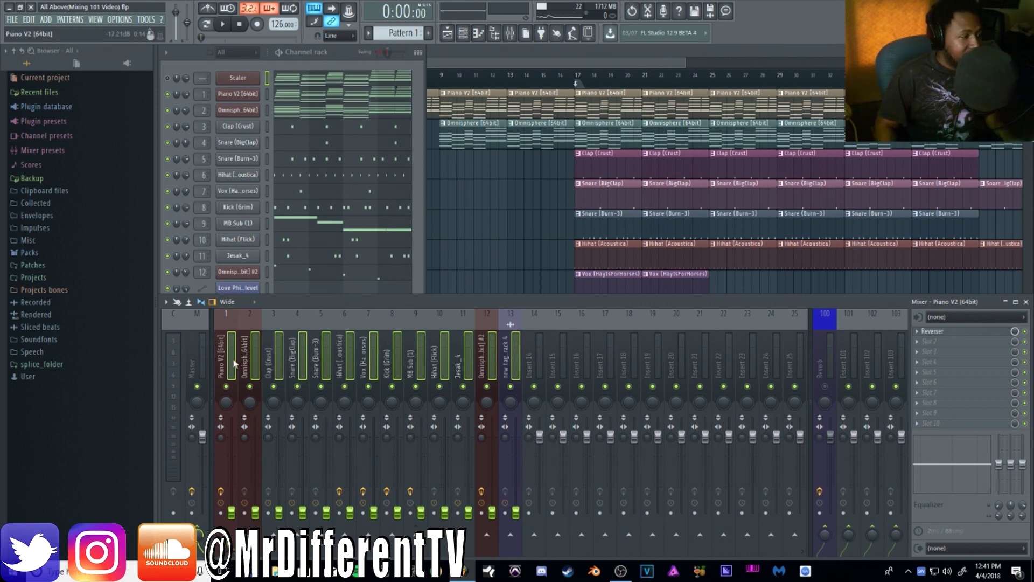
Step: Raise the Piano V2 fader from silence to about -21 dB while the beat plays
left_click(253, 370)
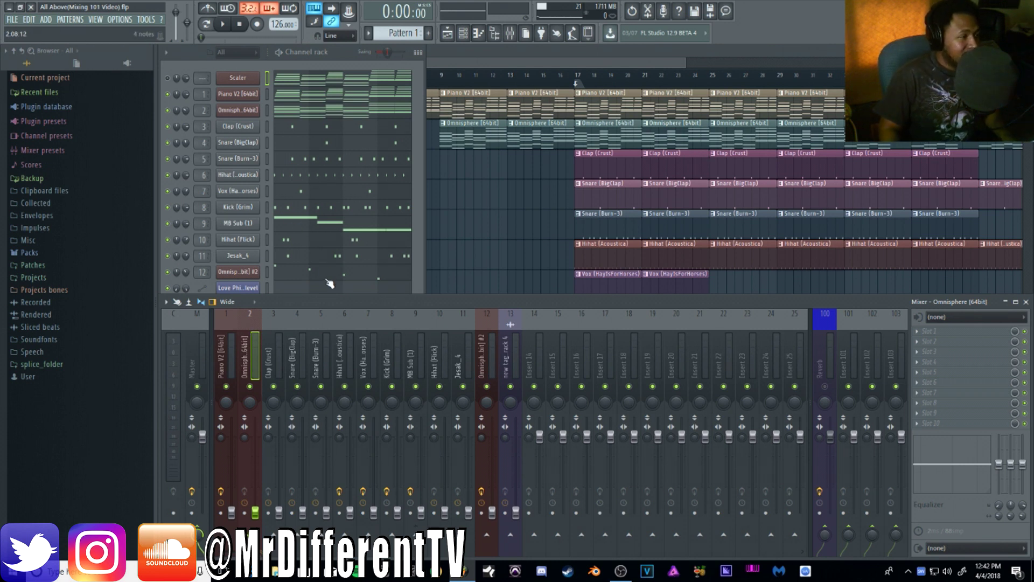
left_click(224, 31)
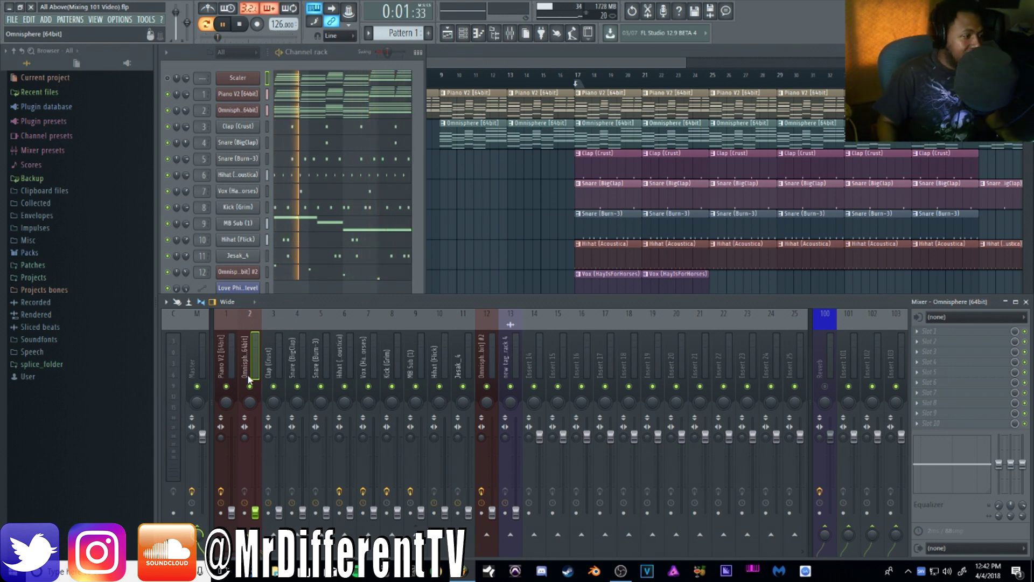
left_click(230, 350)
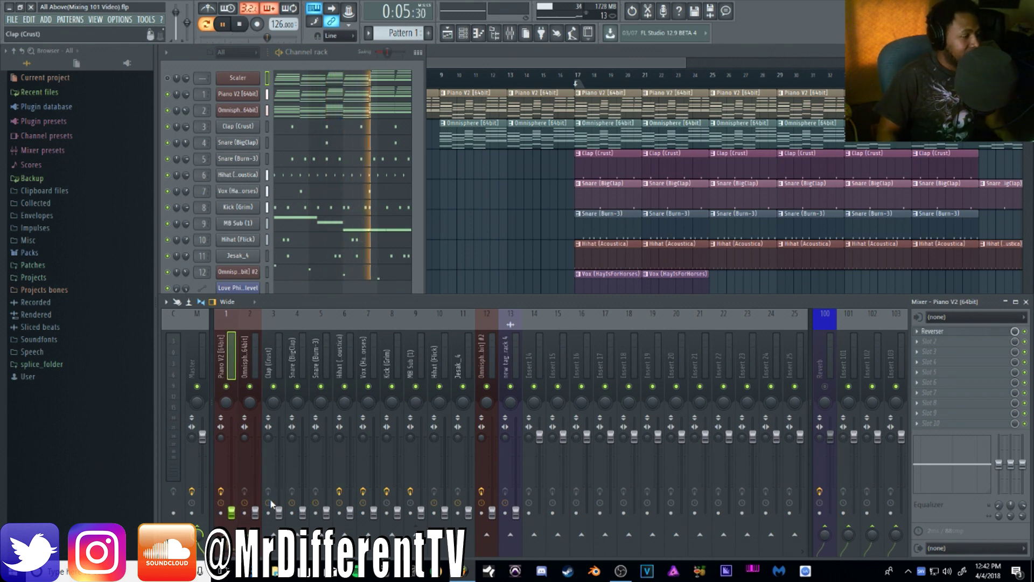
left_click_drag(232, 513, 231, 449)
key("space")
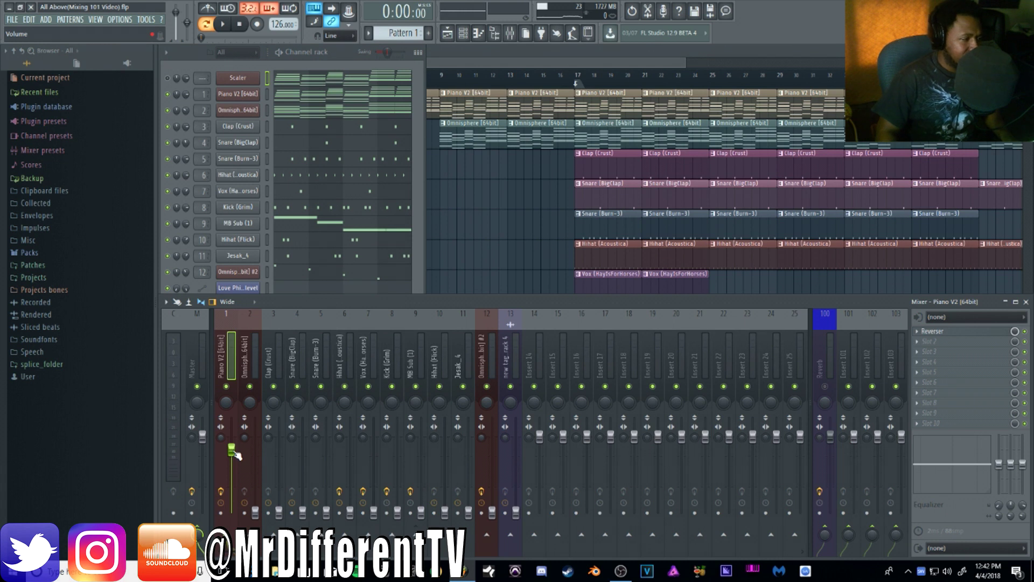
left_click(253, 361)
Step: Raise the Omnisphere fader to about -10.7 dB during playback
key("space")
left_click_drag(257, 512, 256, 475)
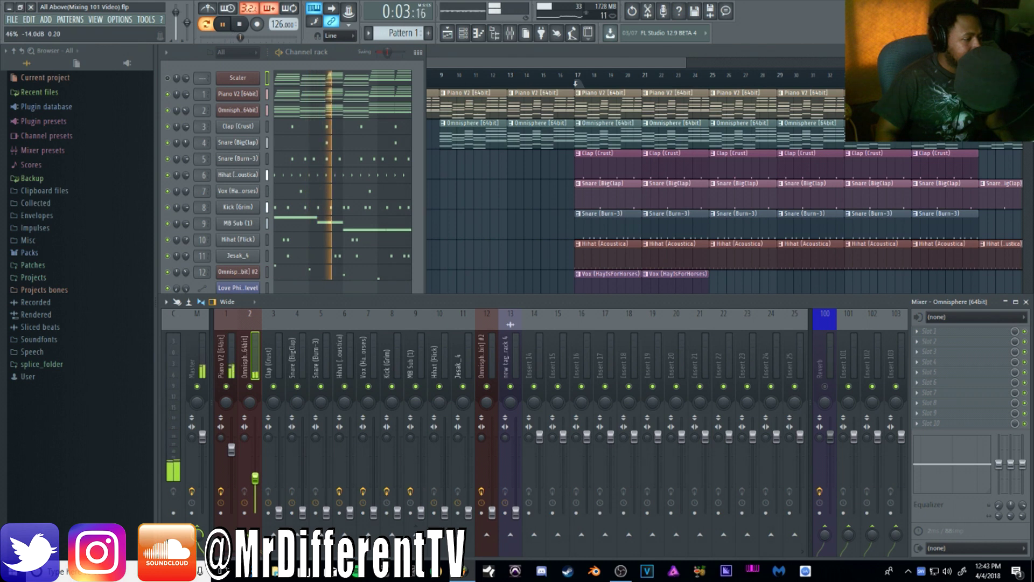
left_click_drag(255, 474, 255, 464)
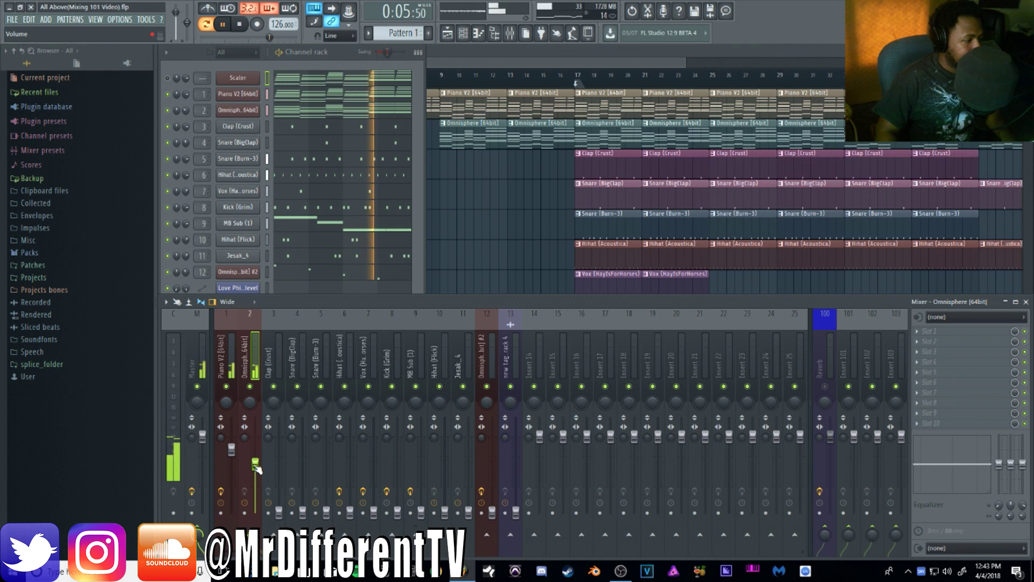
key("space")
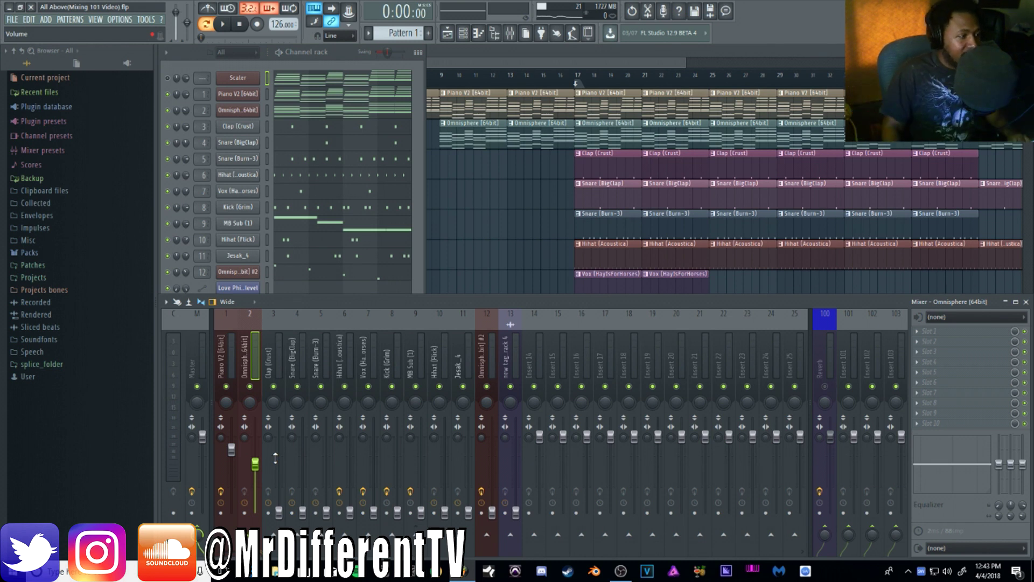
Step: Raise the second Omnisphere track (insert 12) to about -20.4 dB during playback
left_click(492, 361)
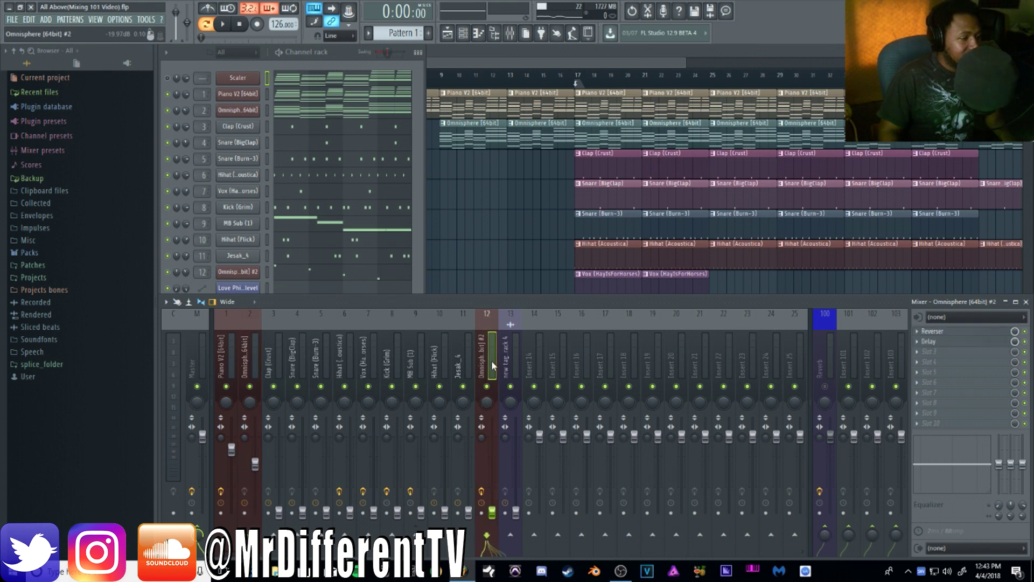
key("space")
left_click_drag(492, 505, 492, 470)
key("space")
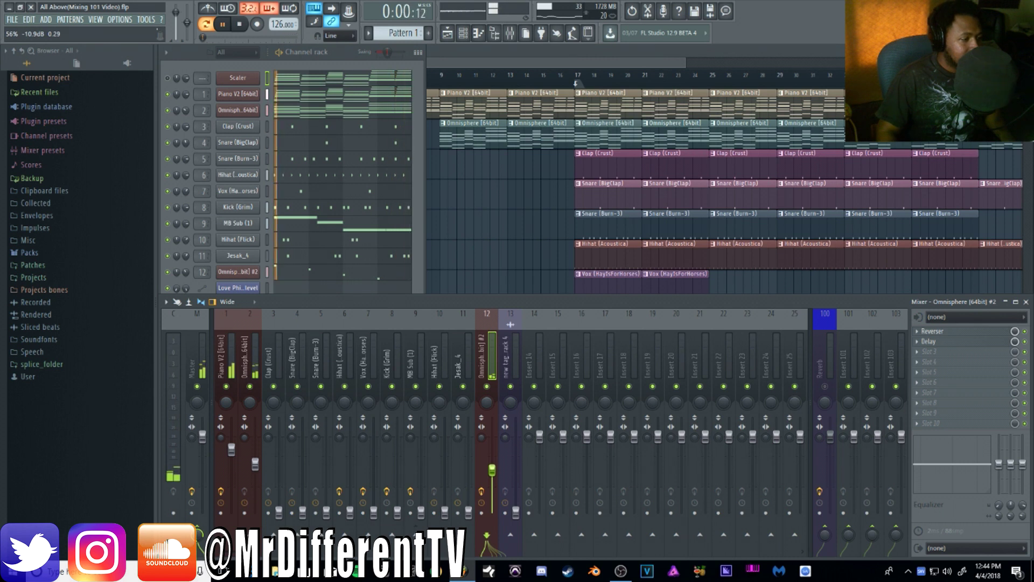
Step: Raise Clap (Crust) to about -15.2 dB, then open Pro-L 2 on the Master
left_click(279, 370)
key("space")
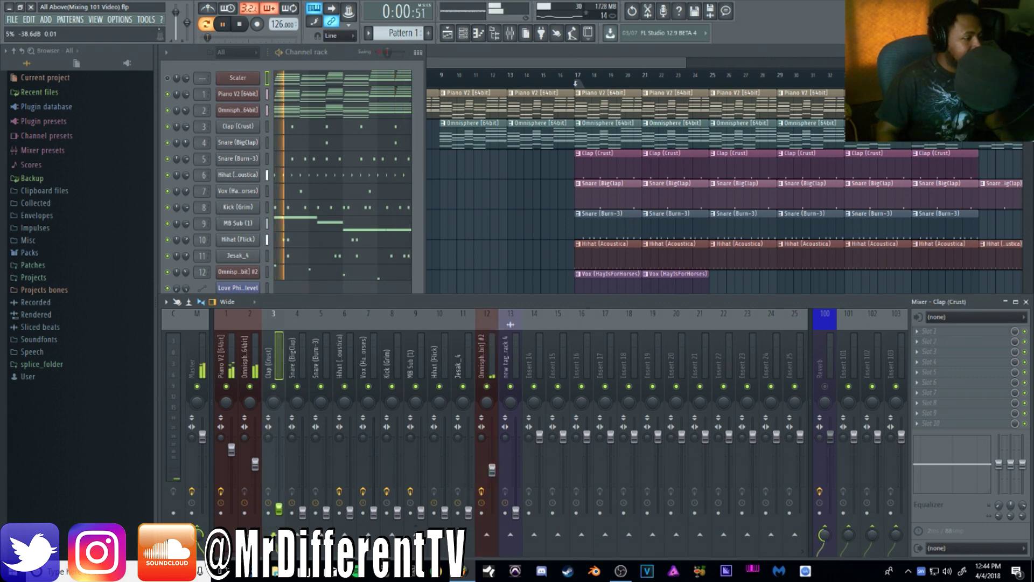
left_click_drag(278, 512, 281, 463)
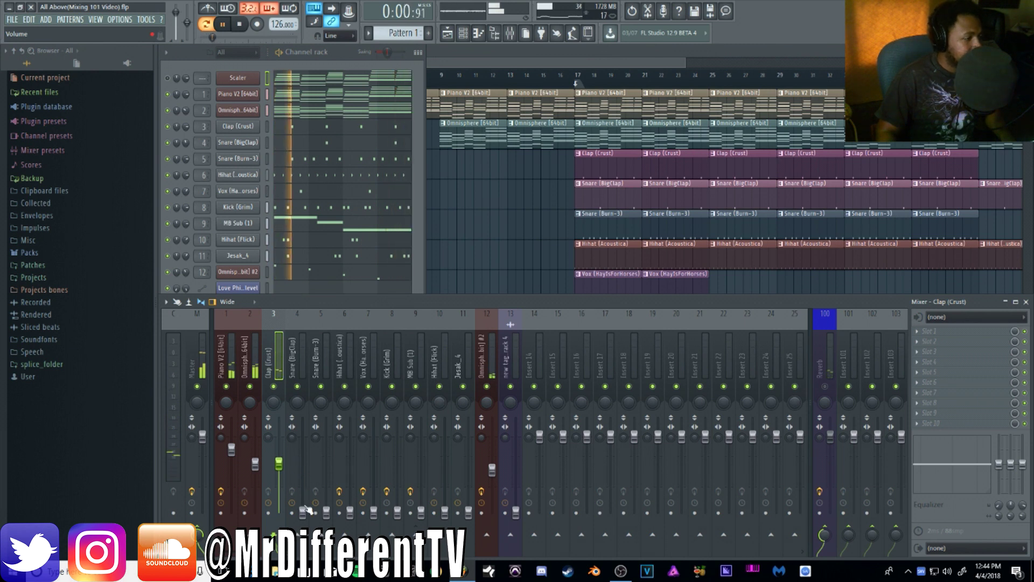
key("space")
left_click(203, 373)
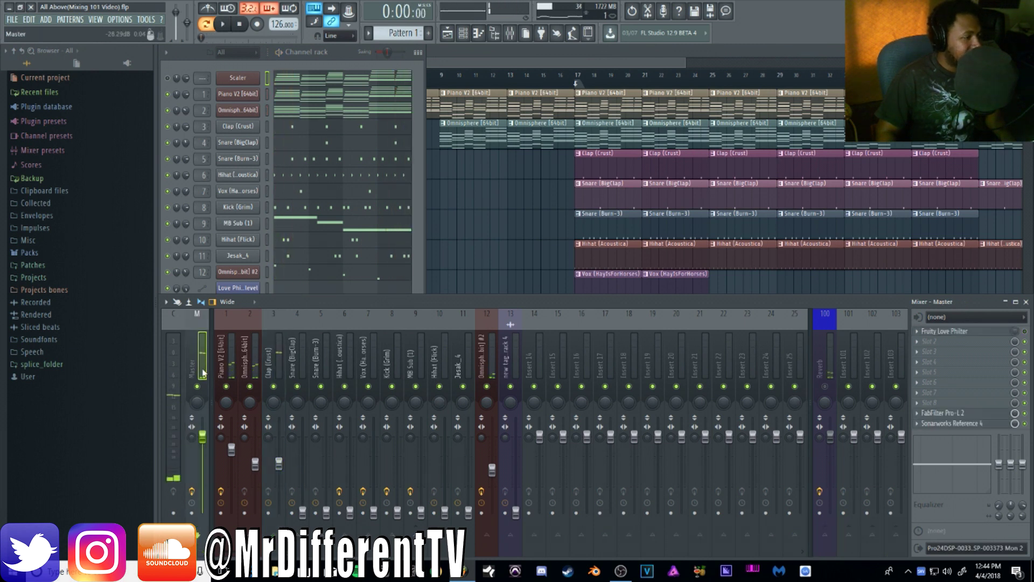
left_click(956, 413)
Step: Detach the Pro-L 2 window and set its meter scale to K-12
left_click(681, 320)
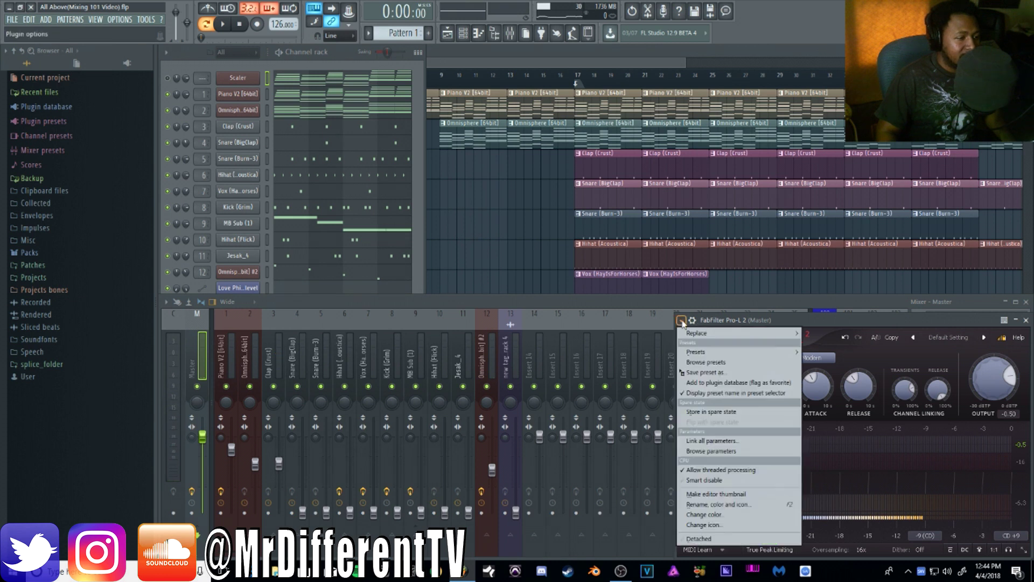
left_click(701, 539)
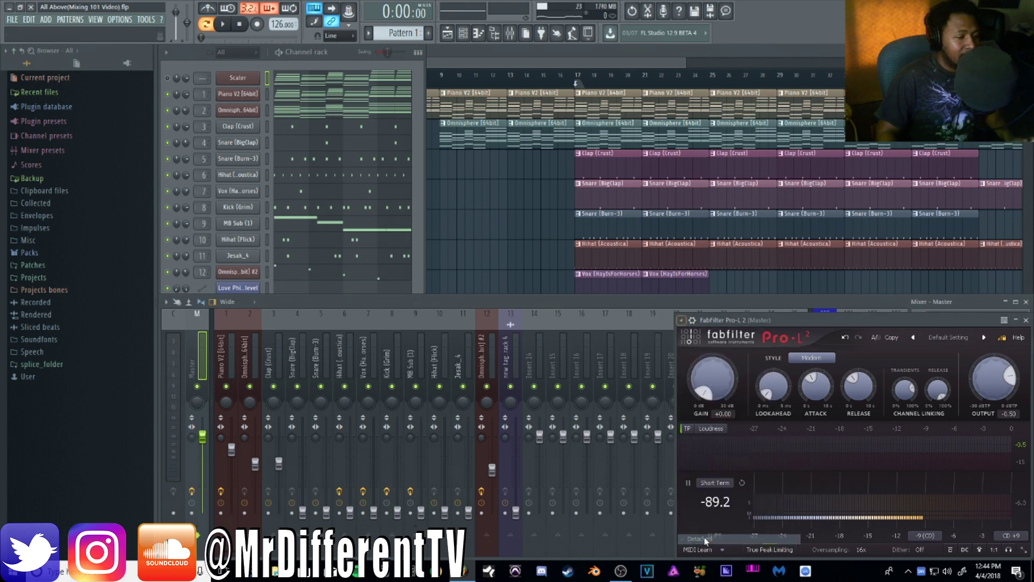
left_click(716, 428)
left_click(725, 475)
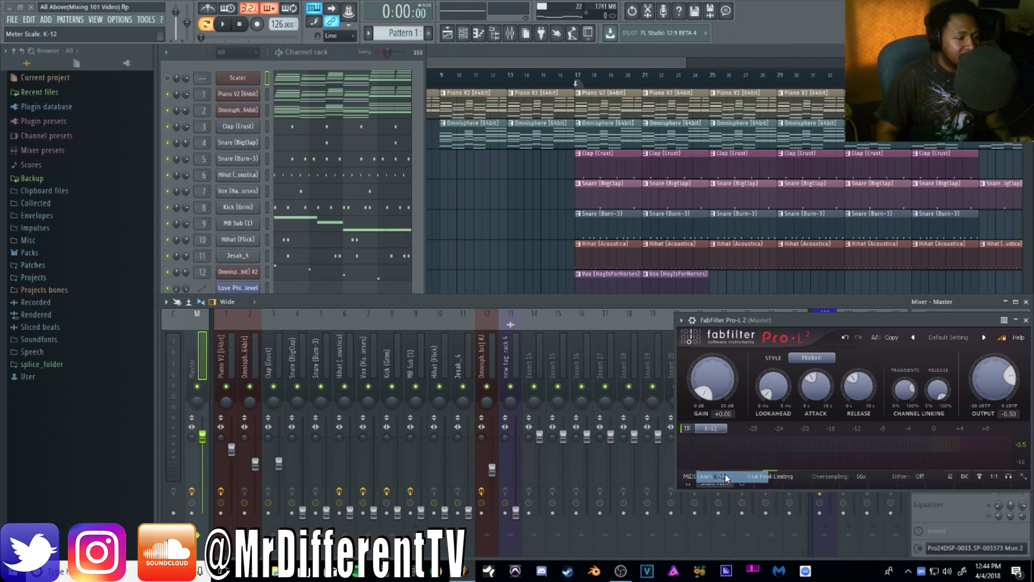
Step: Move the Pro-L 2 window lower to uncover the mixer
left_click_drag(769, 320, 769, 388)
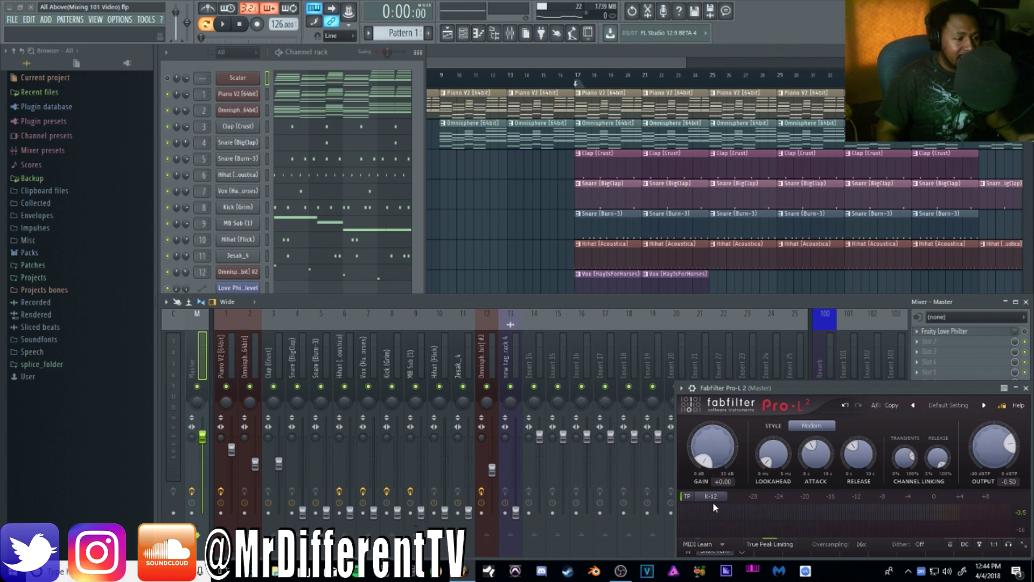
mouse_move(716, 520)
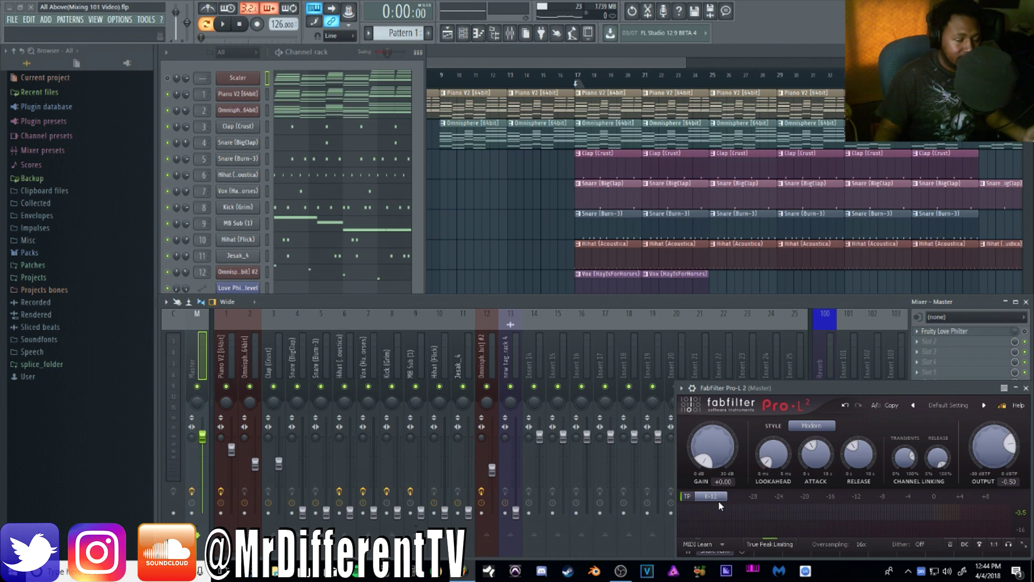
mouse_move(719, 502)
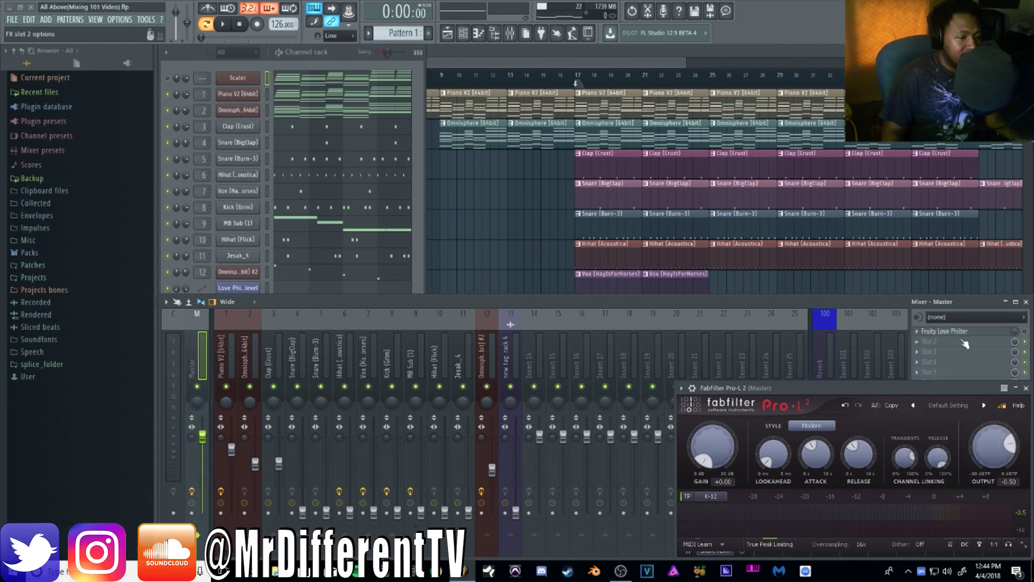
left_click(1015, 405)
left_click(1015, 406)
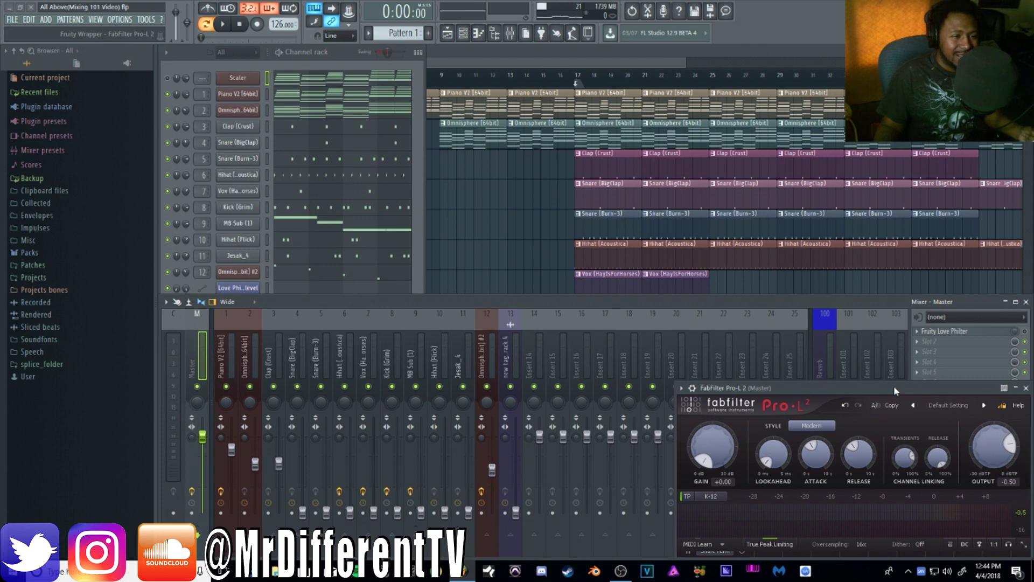
Step: With the mixer in front, play the beat and raise Hihat (Flick) to about -27.6 dB
left_click(946, 341)
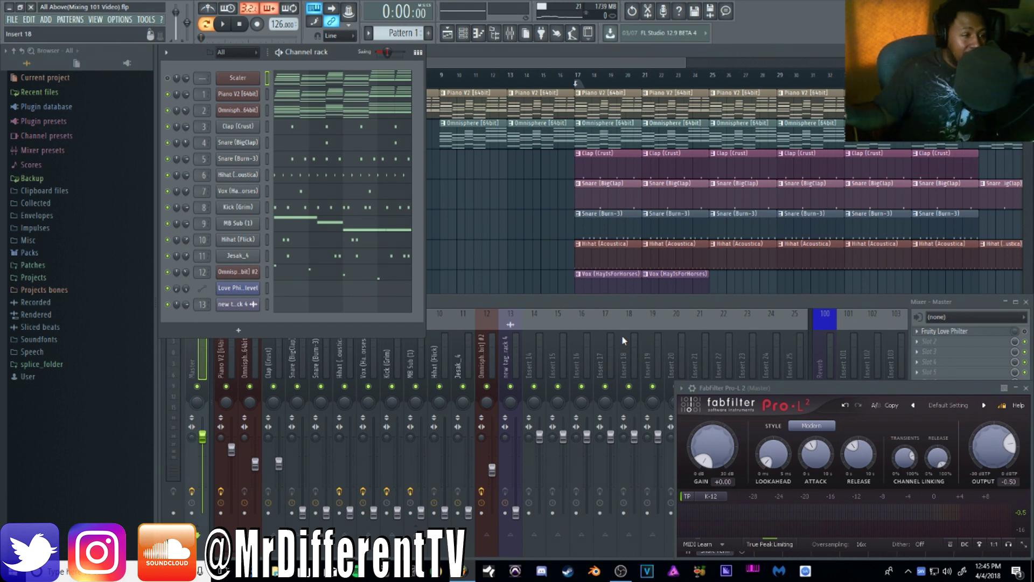
left_click(468, 299)
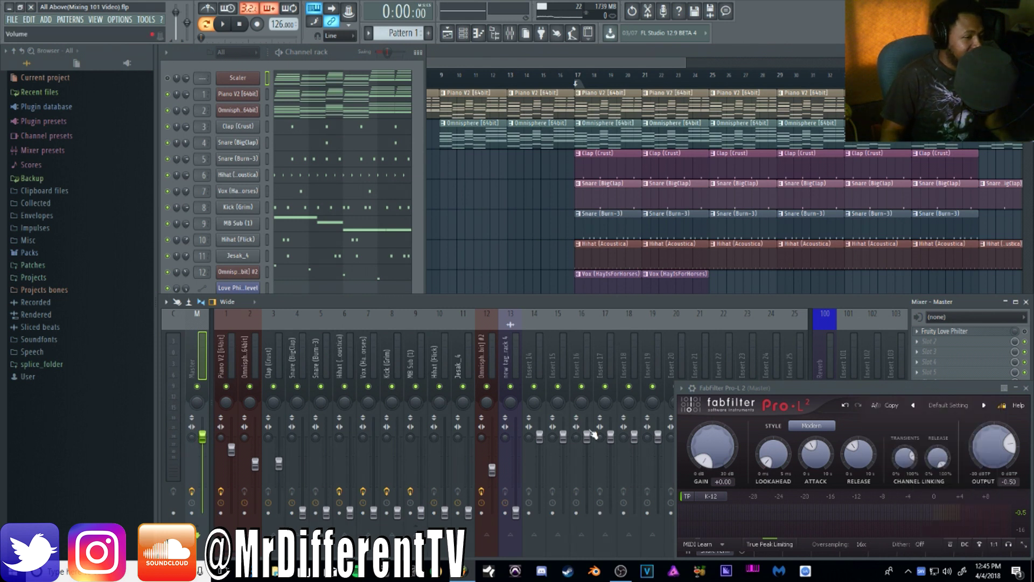
key("space")
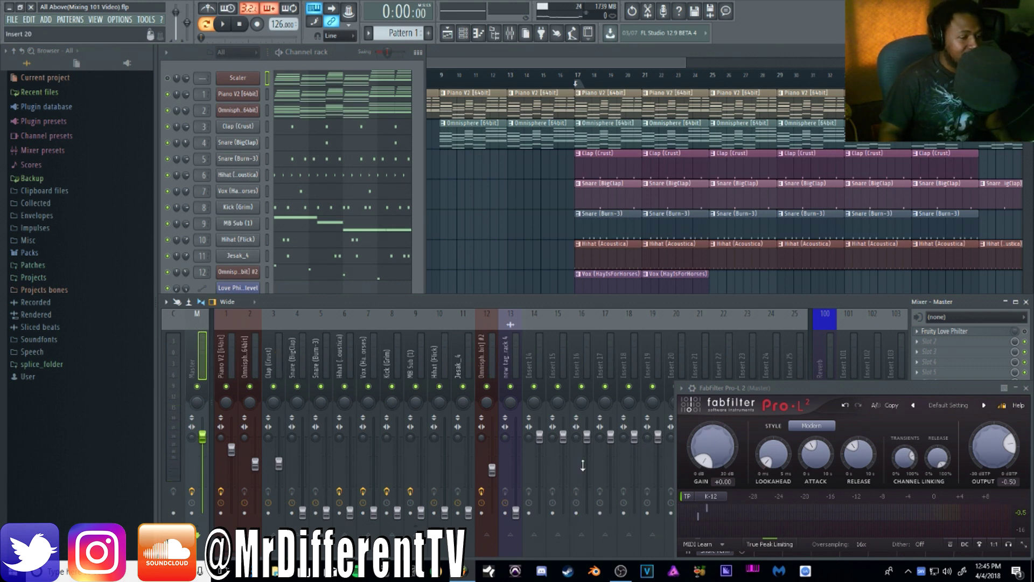
key("space")
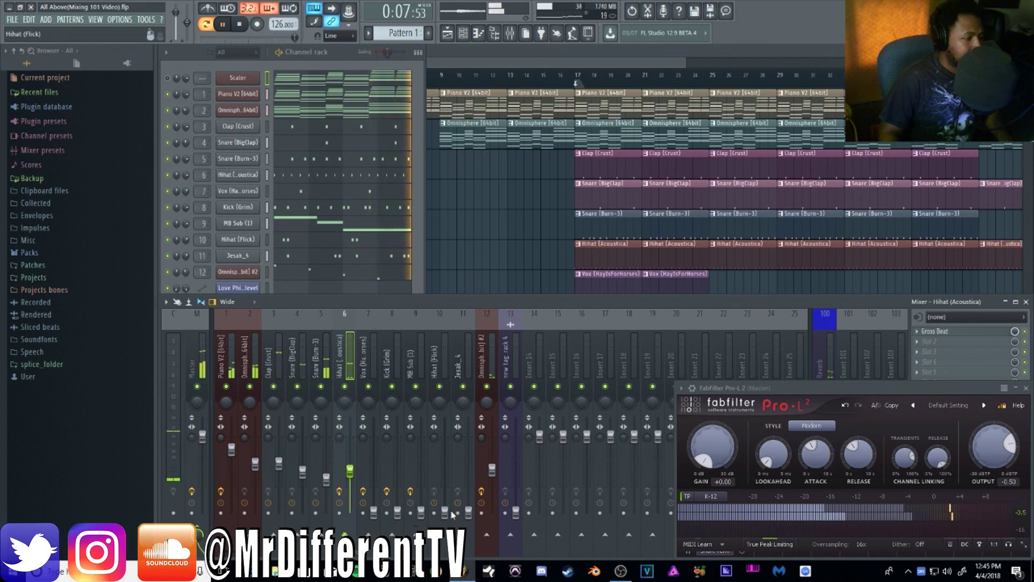
left_click_drag(445, 512, 444, 468)
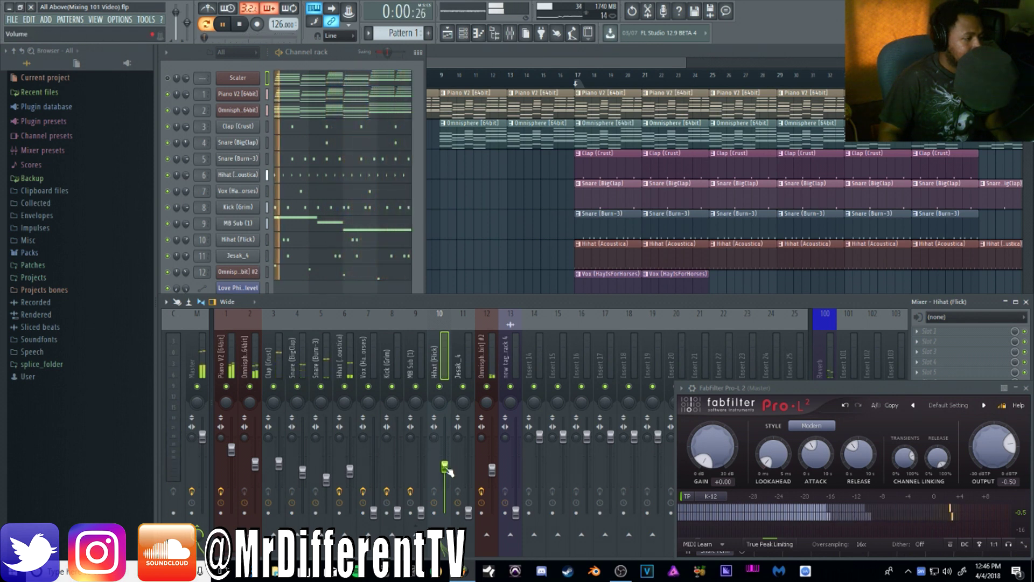
Step: Raise Jesak_4 to about -16.3 dB and the Vox fader to about -15.3 dB
left_click(468, 510)
left_click_drag(469, 510, 468, 482)
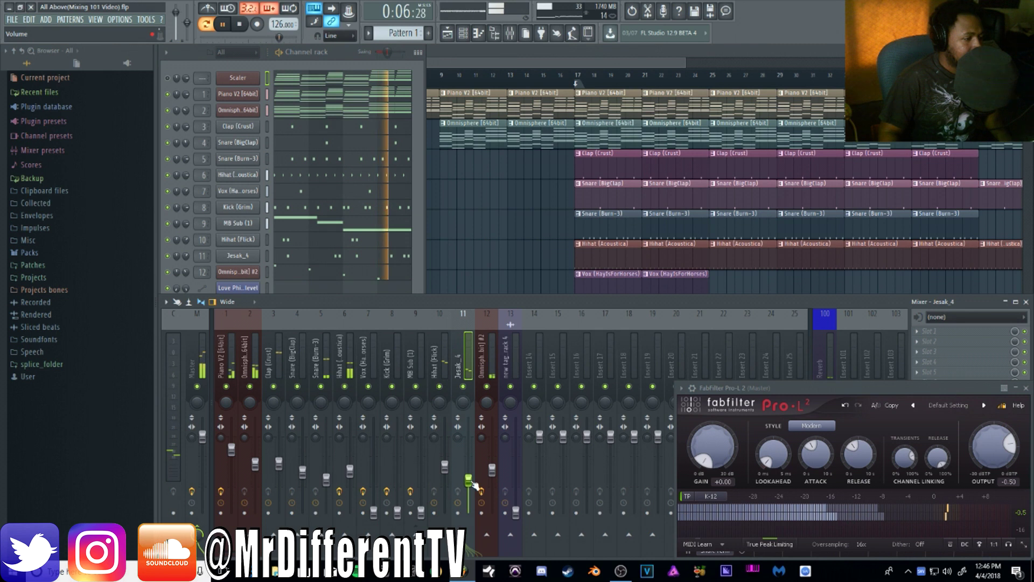
left_click(373, 512)
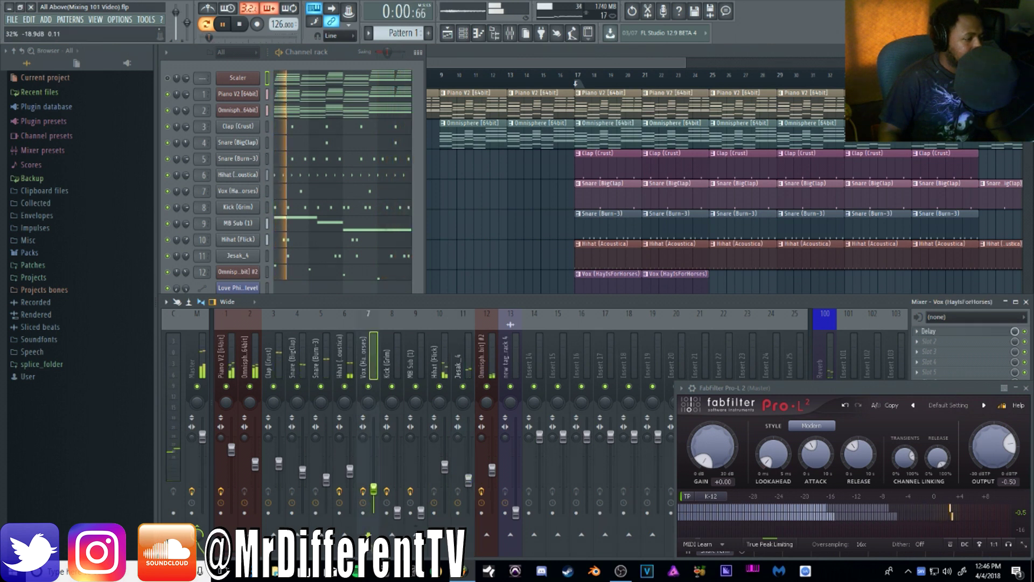
left_click_drag(373, 487, 373, 479)
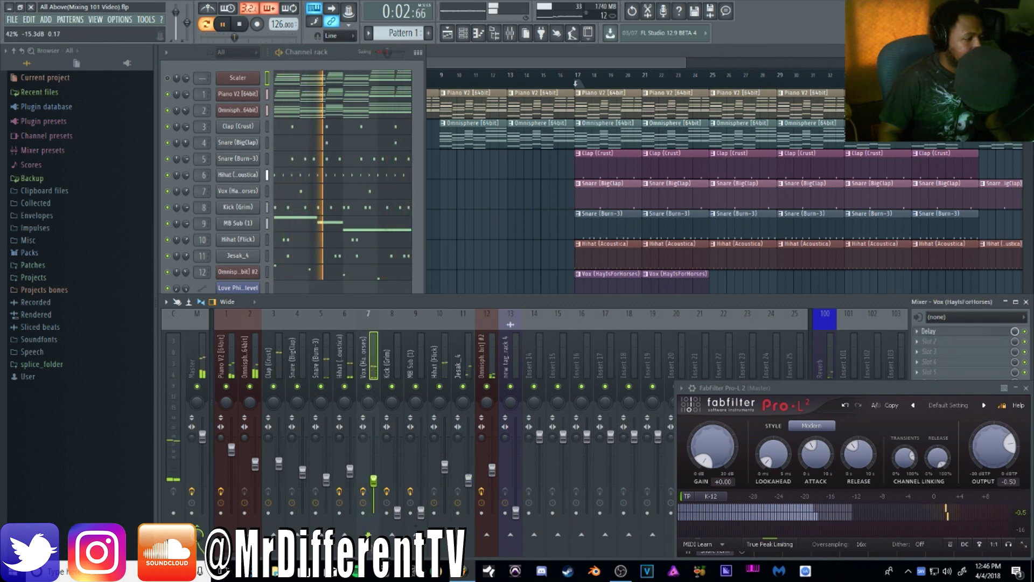
Step: Settle the Jesak_4 (insert 11) fader at about -14 dB and stop playback
right_click(373, 480)
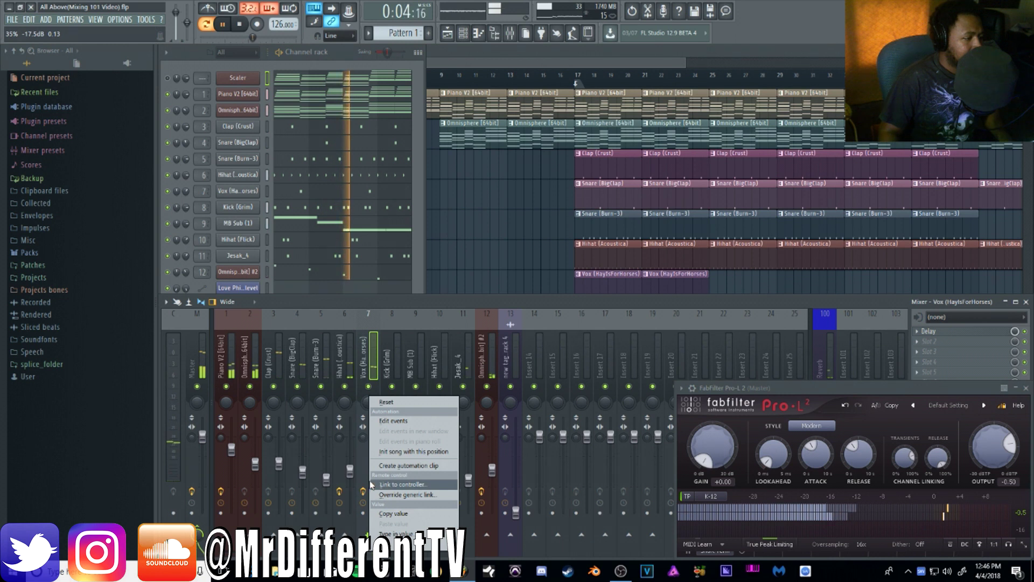
left_click(424, 306)
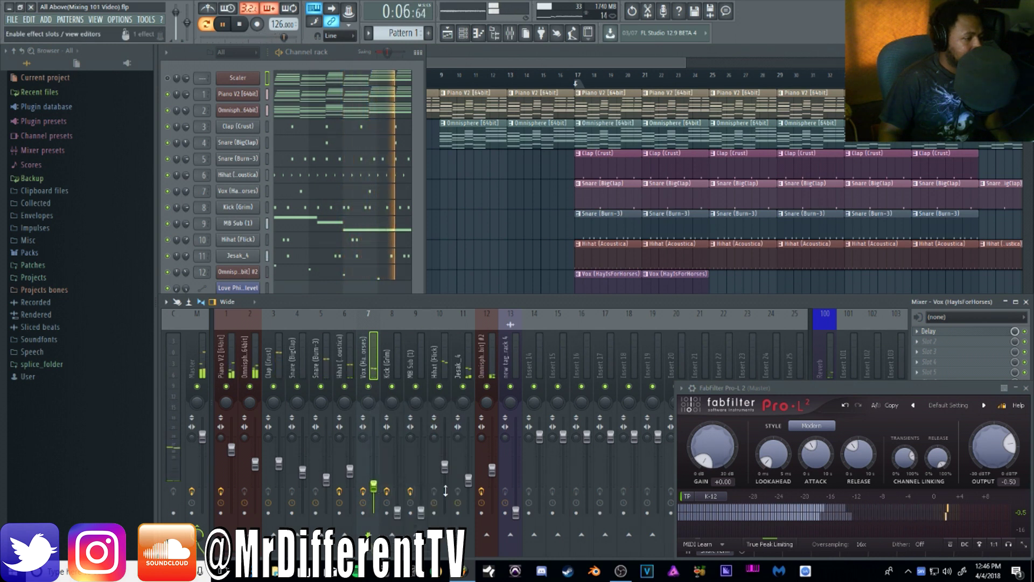
left_click(468, 479)
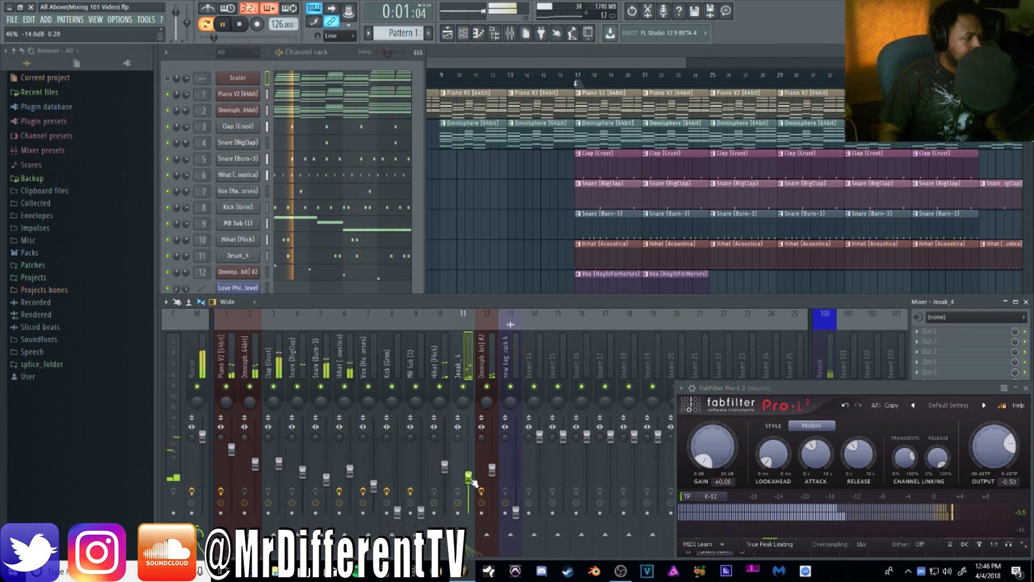
key("space")
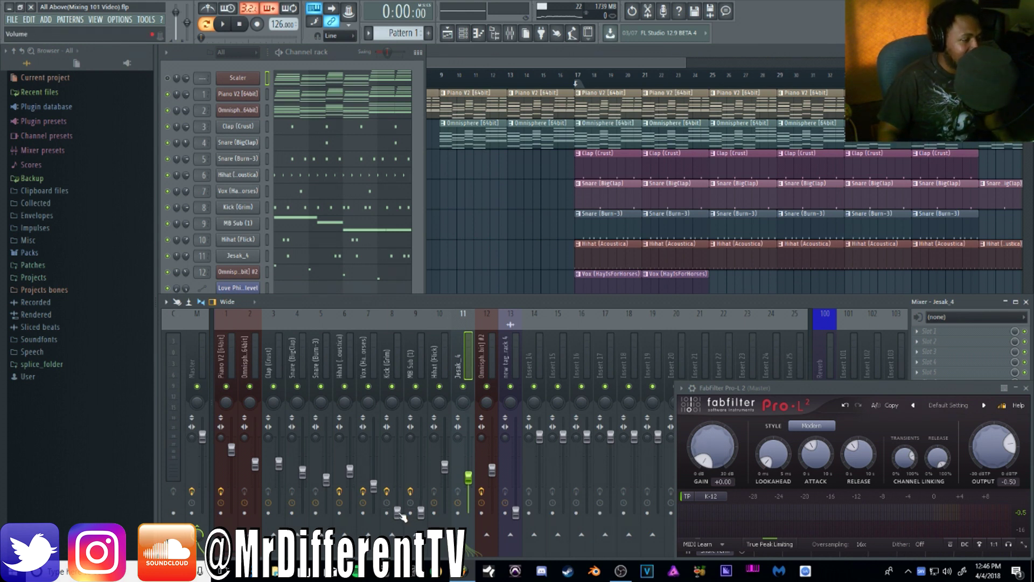
Step: With the beat playing, bring Kick (Grim) to -13.5 dB and MB Sub (1) to -15.6 dB
key("space")
left_click_drag(397, 512, 398, 459)
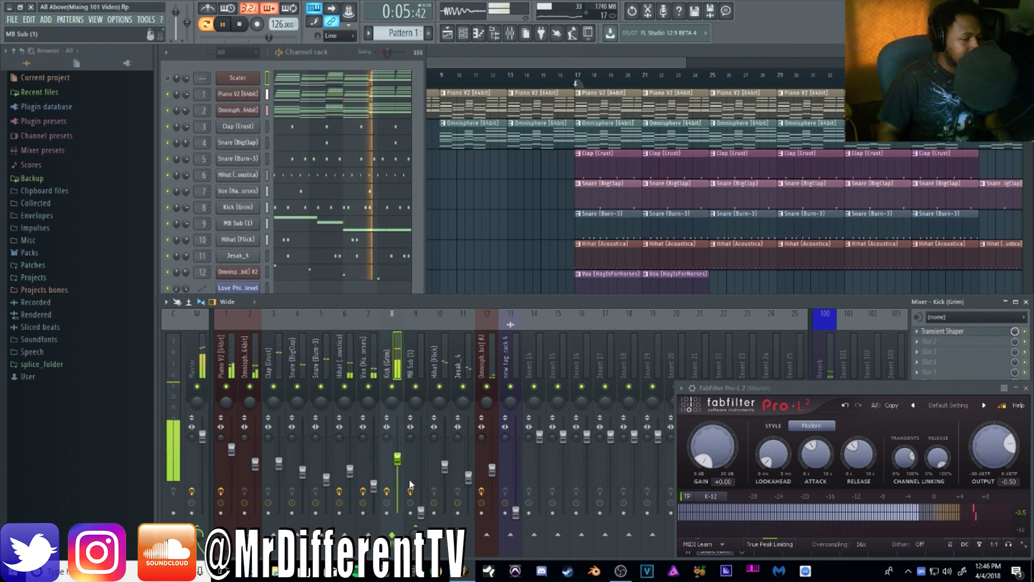
left_click_drag(421, 512, 421, 462)
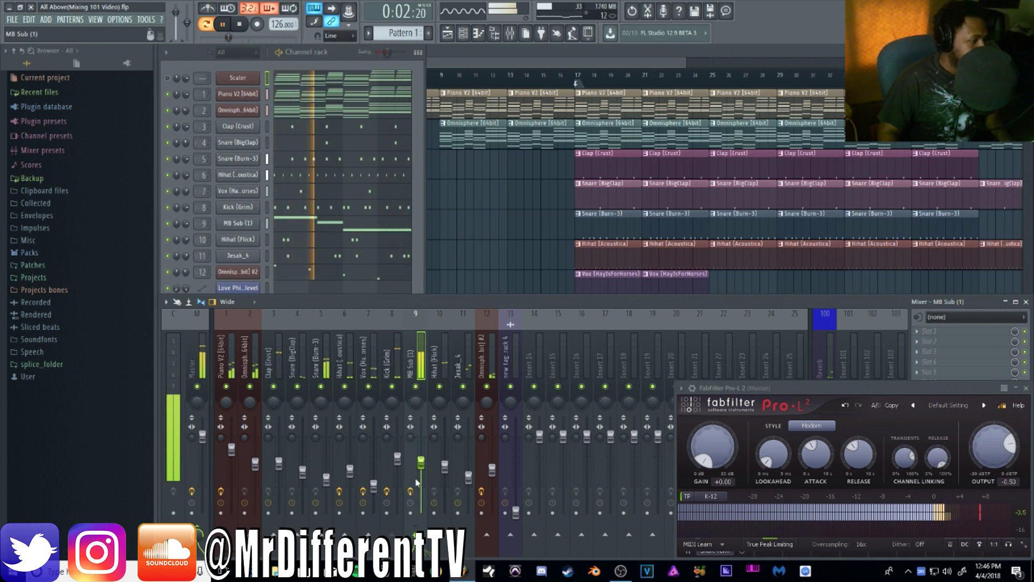
key("space")
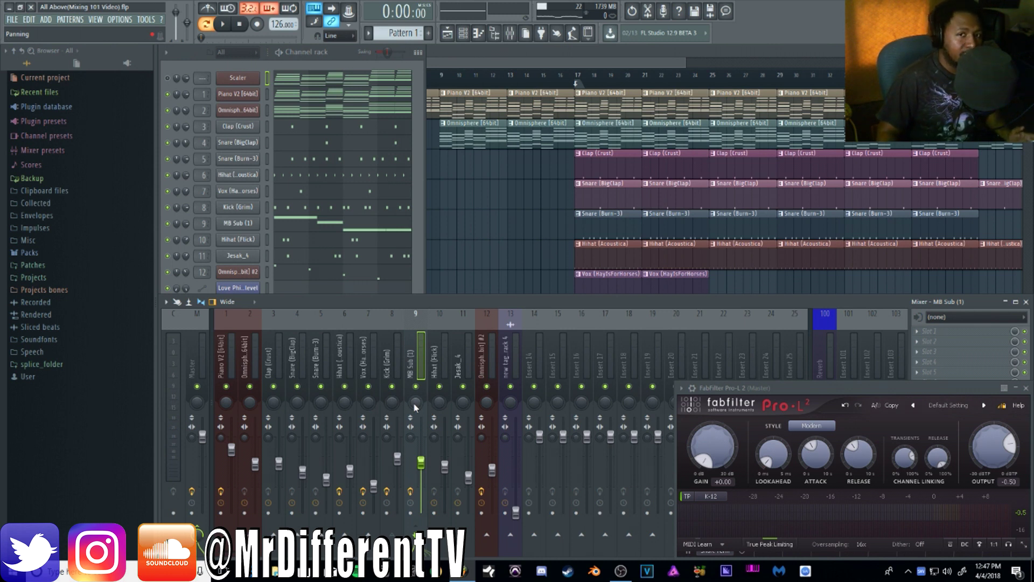
Step: During playback, rebalance Hihat, Snare, Jesak_4, Vox, Snare (BigClap) and Clap (Crust, about -8.8 dB) faders
left_click(339, 449)
key("space")
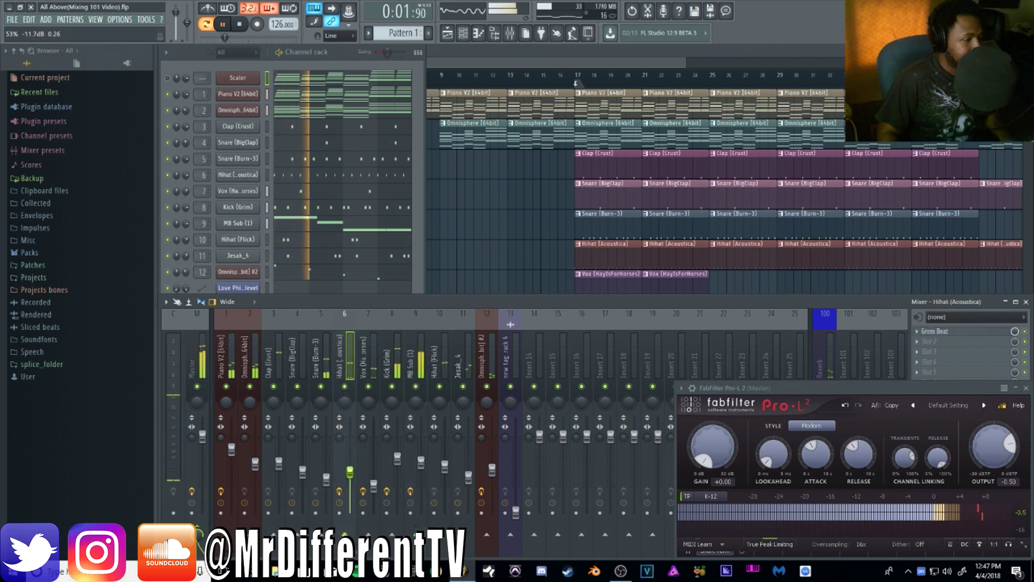
left_click(326, 480)
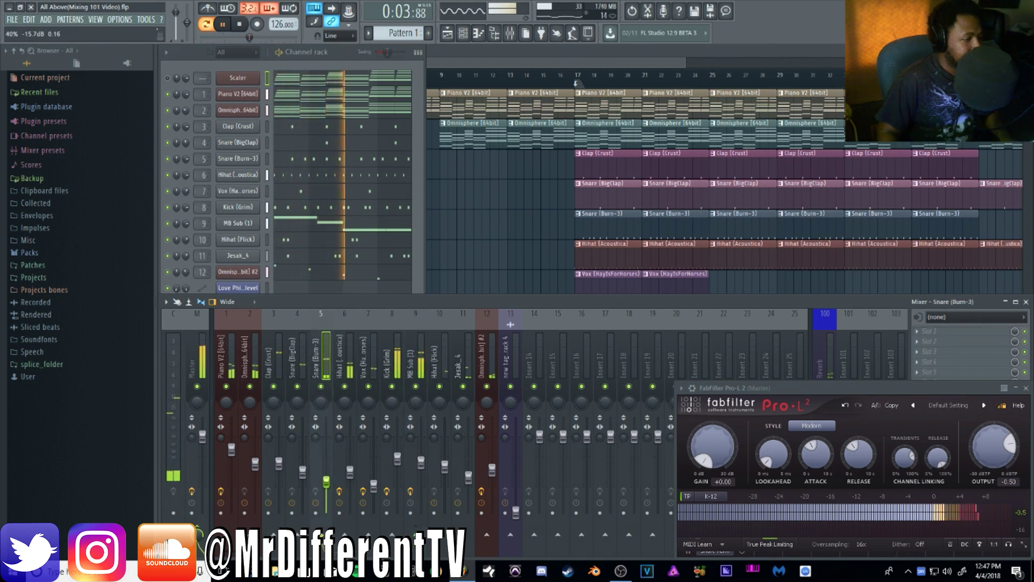
left_click(469, 479)
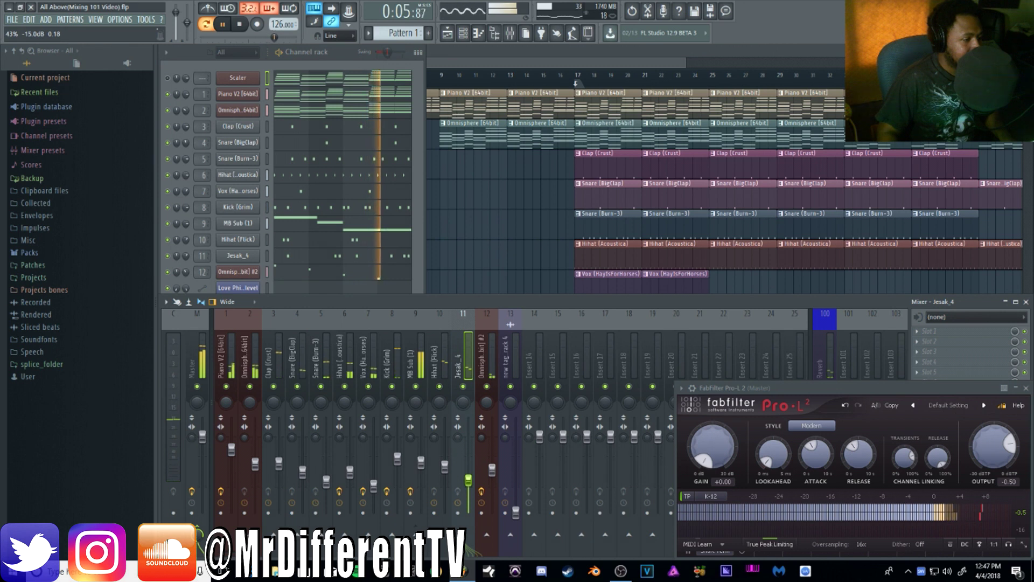
left_click(349, 473)
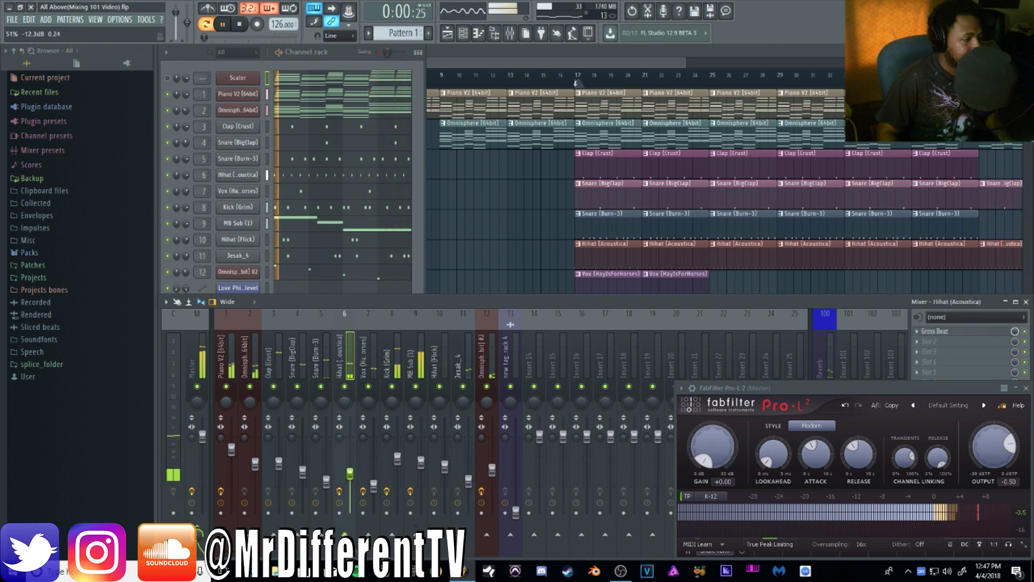
left_click(441, 466)
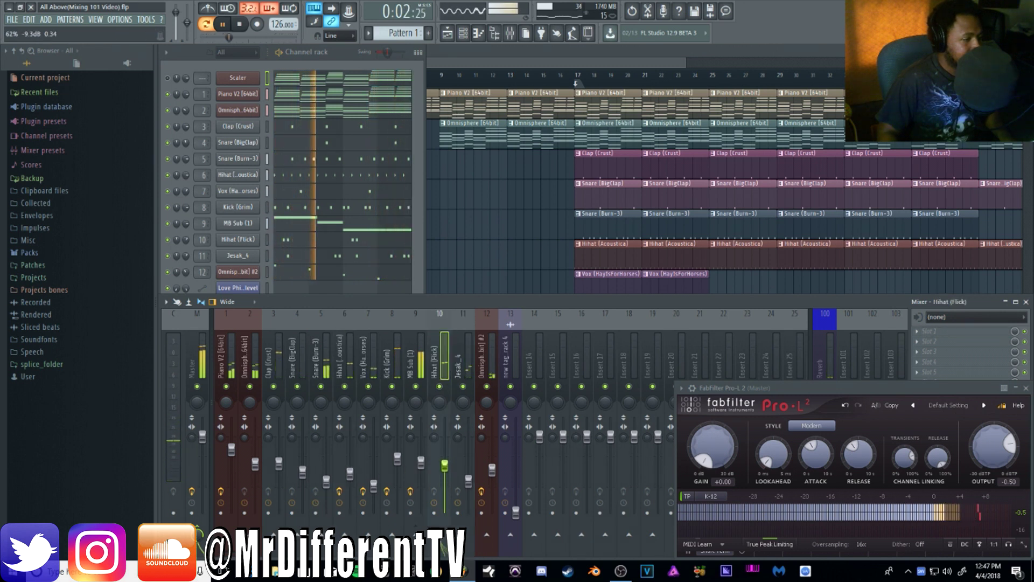
left_click(374, 486)
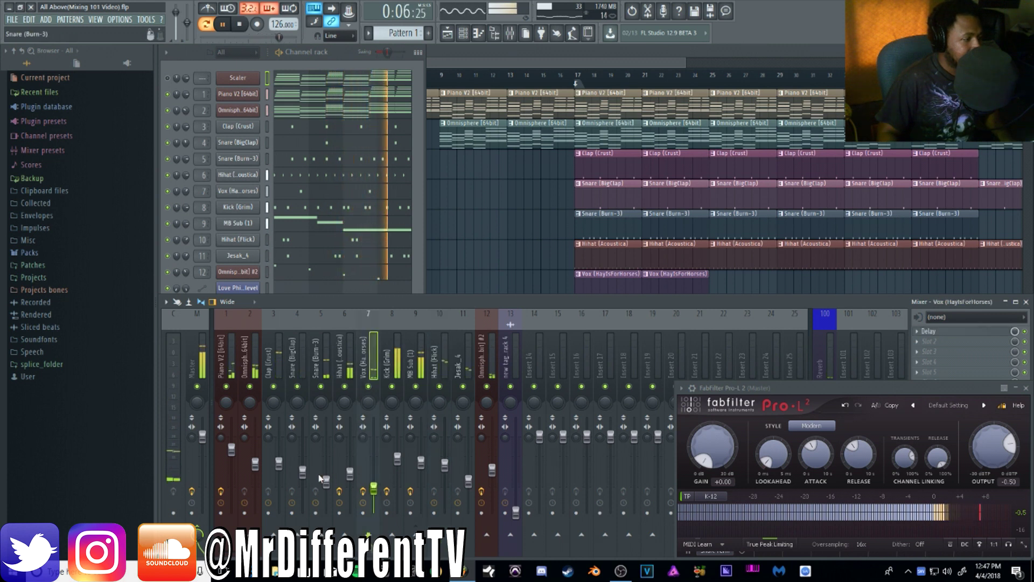
left_click(303, 473)
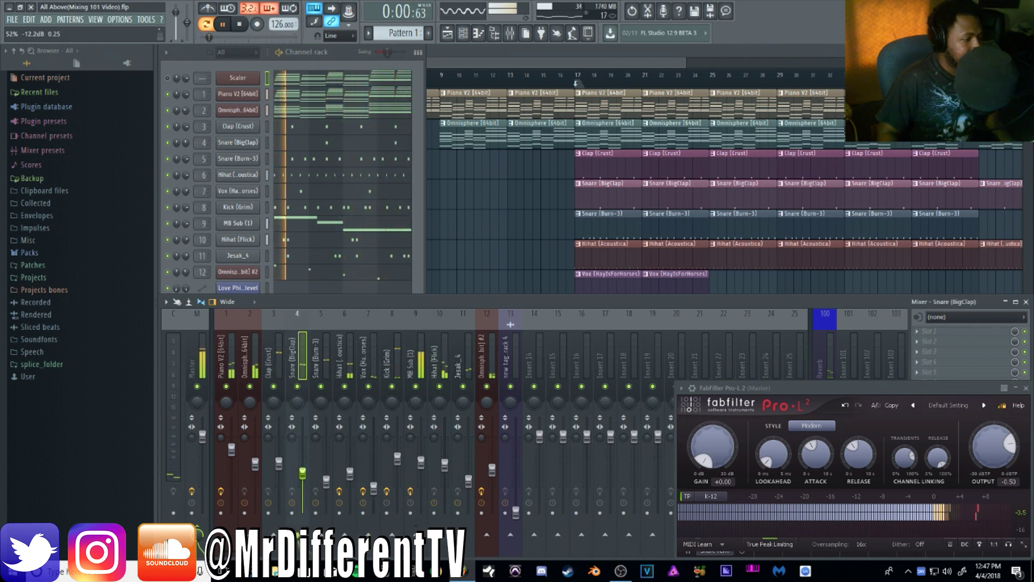
left_click(280, 466)
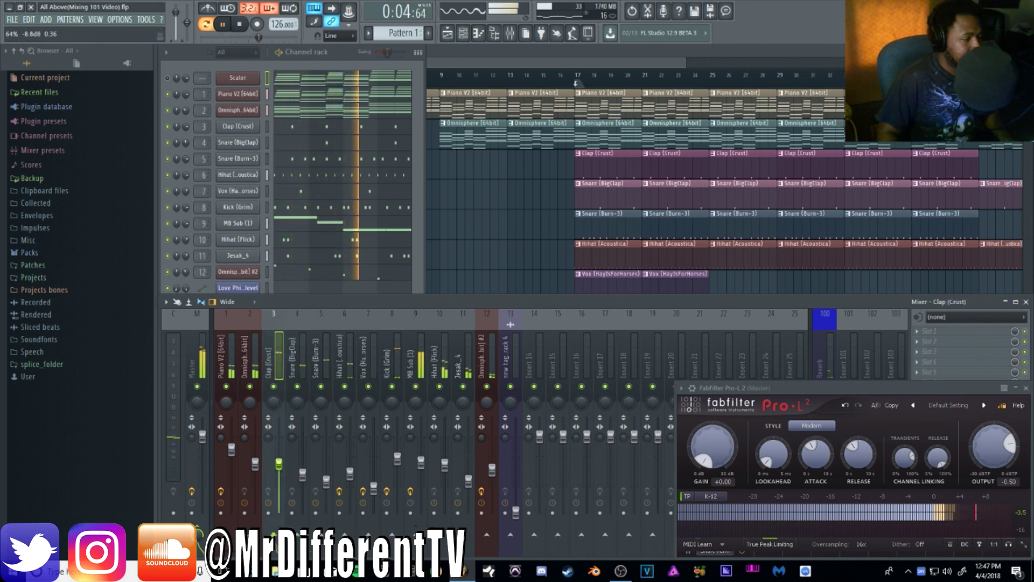
key("space")
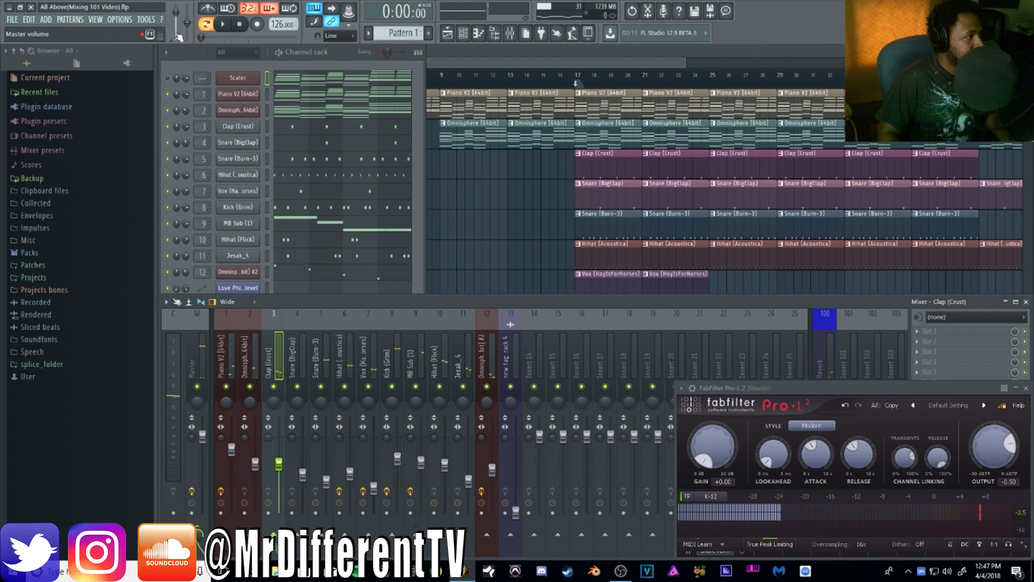
Step: Save the project via File > Save and briefly play the beat
left_click(12, 20)
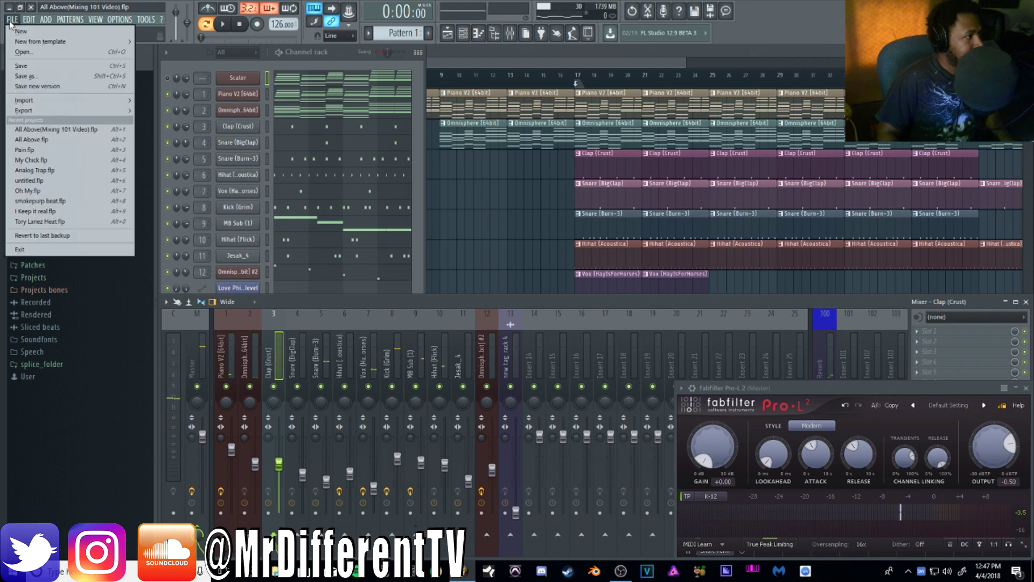
left_click(20, 66)
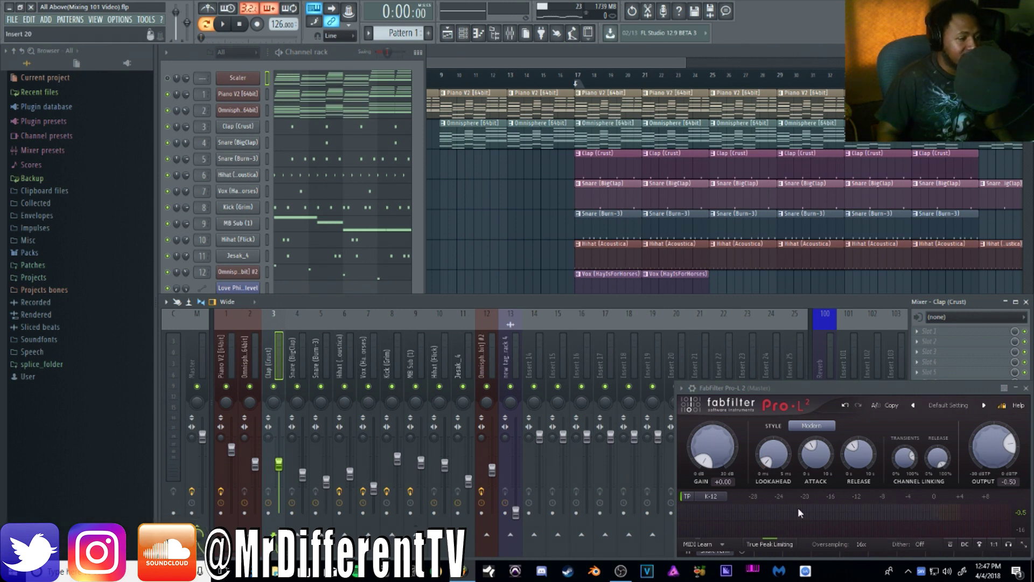
key("space")
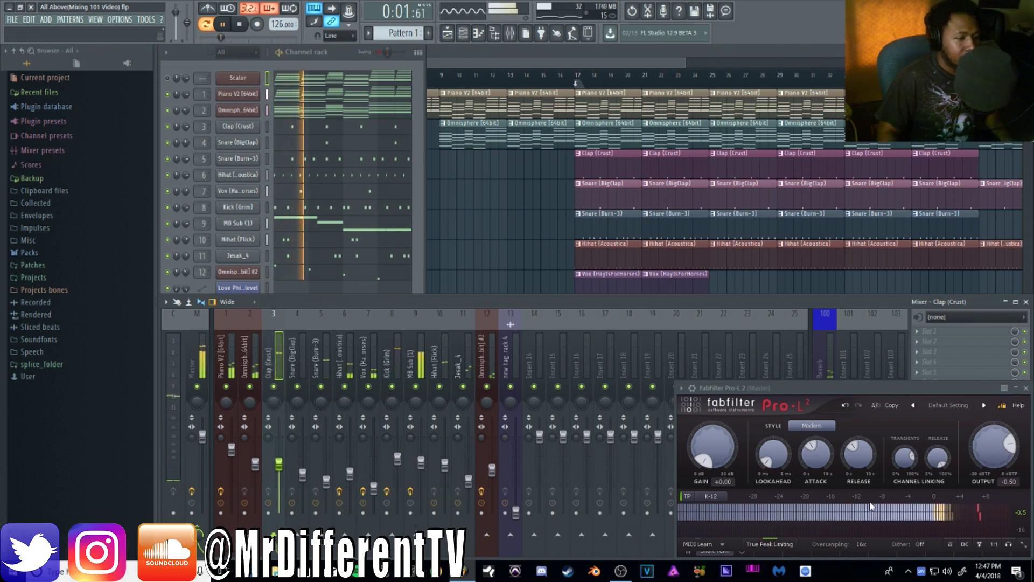
key("space")
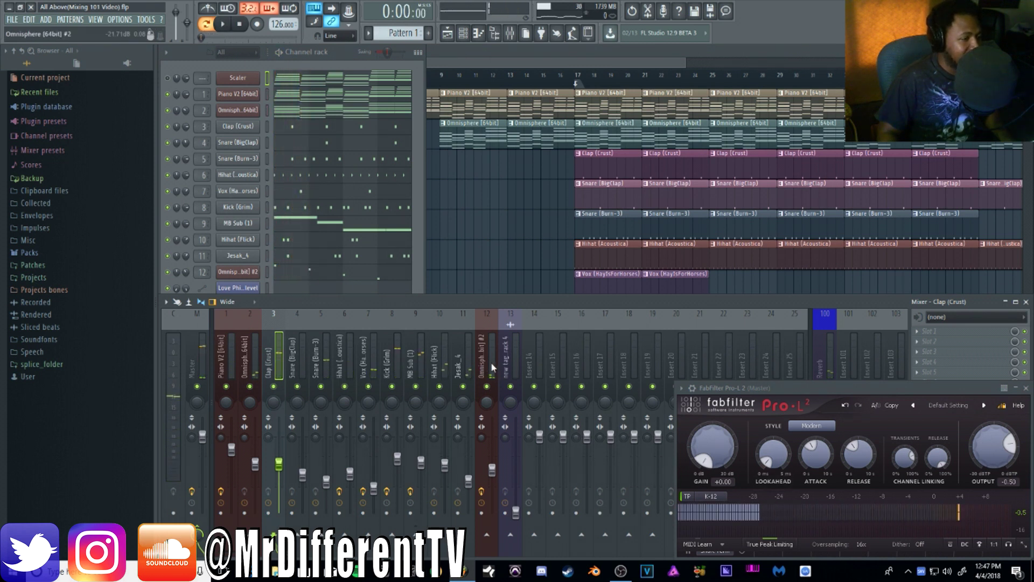
Step: Lower inserts 1–12 together slightly as a group, checking the result during playback
left_click_drag(490, 362, 220, 387)
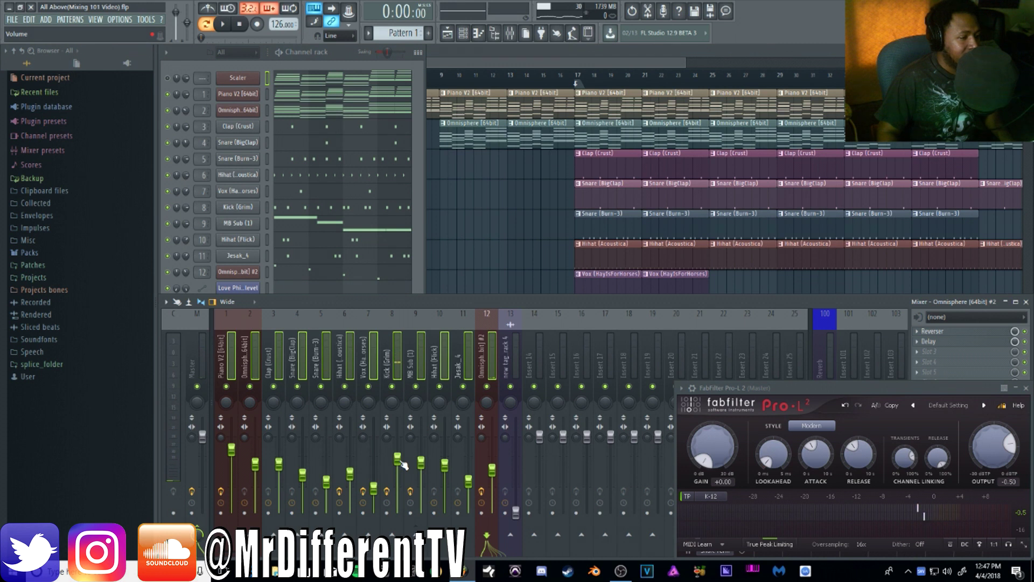
left_click_drag(399, 459, 399, 465)
key("space")
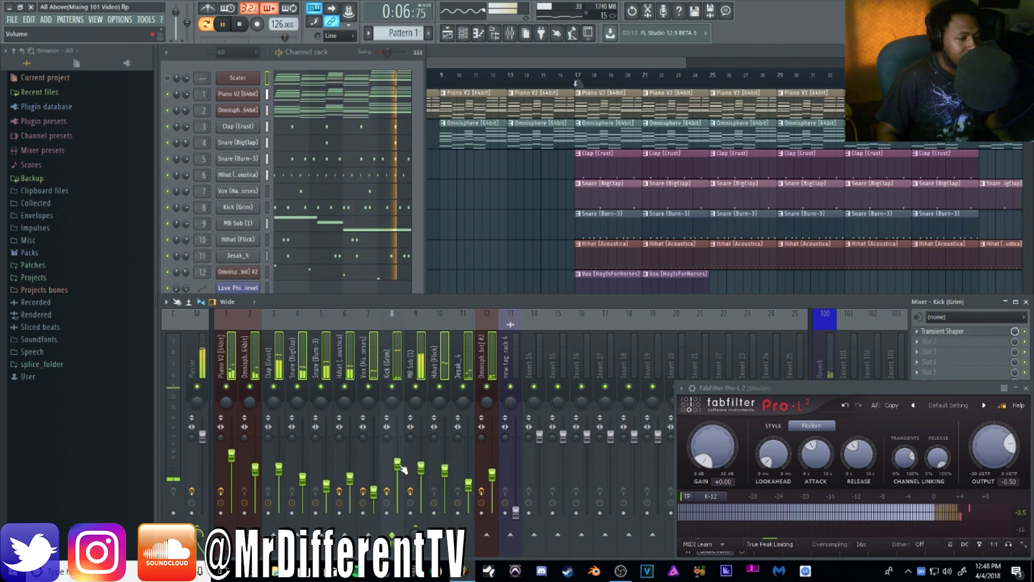
key("space")
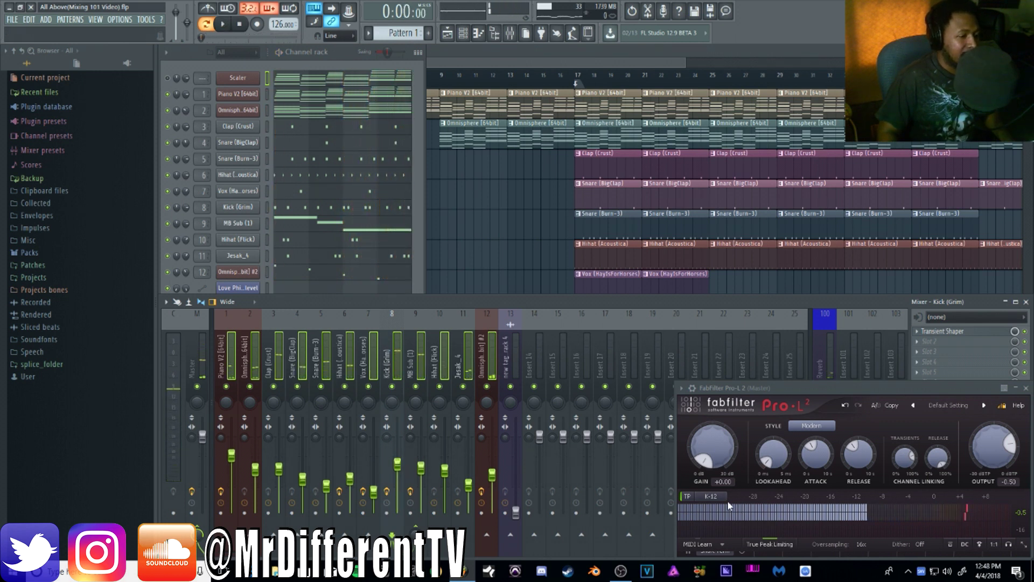
Step: Set the Pro-L 2 meter scale to -32 dB
left_click(714, 496)
left_click(724, 532)
left_click(720, 496)
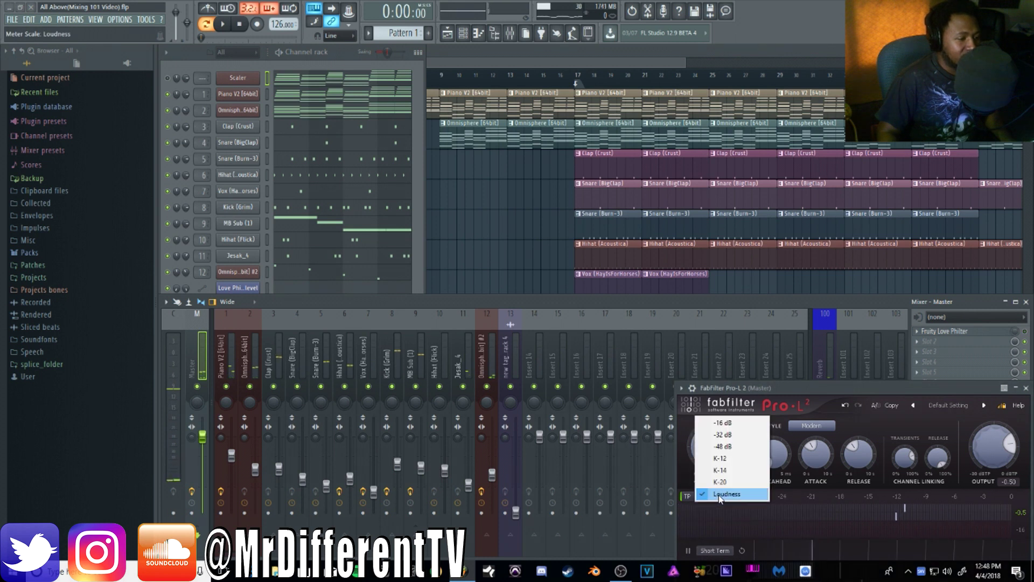
left_click(723, 435)
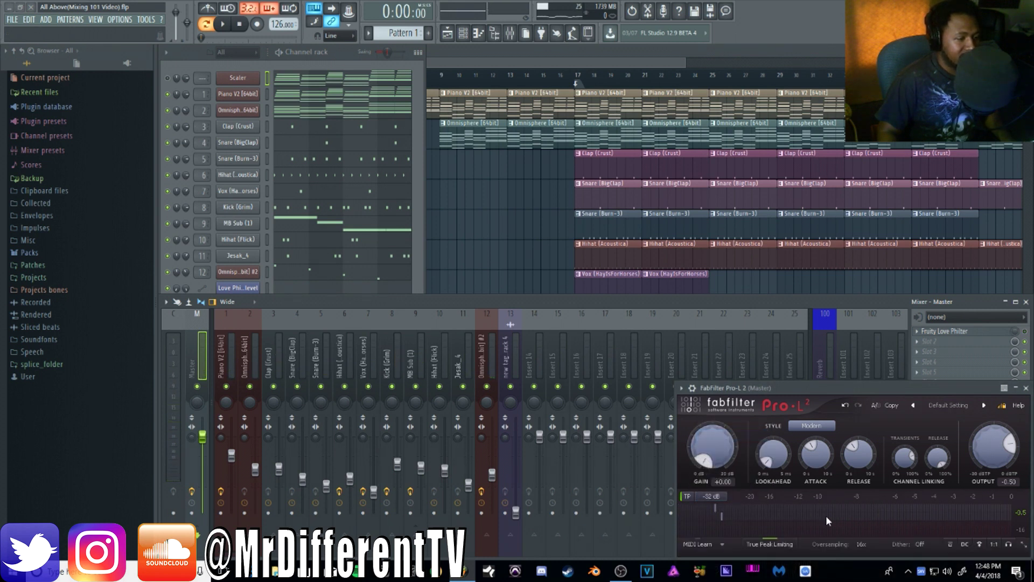
Step: Play the beat twice to watch the master level on the Pro-L 2 meter
key("space")
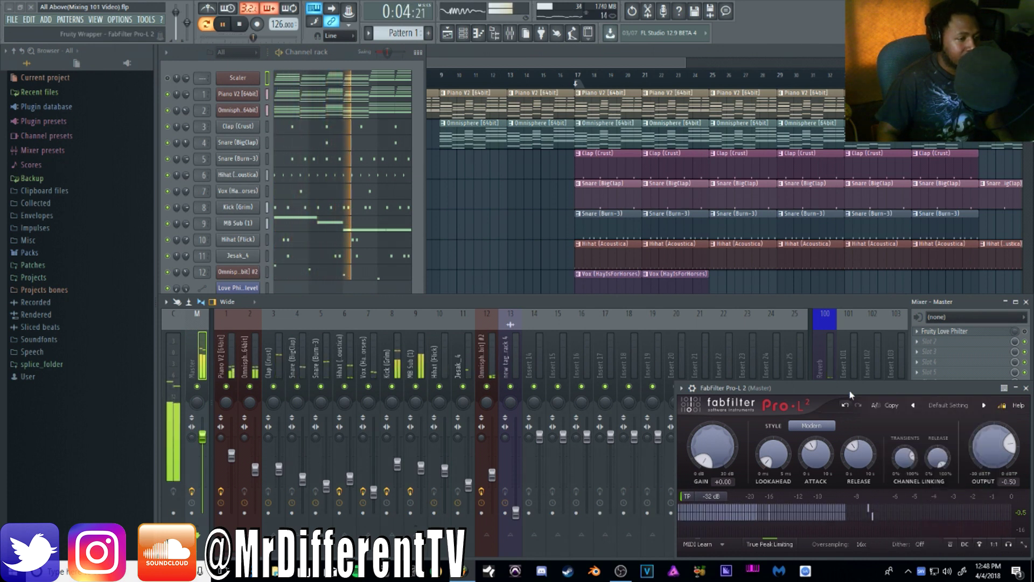
key("space")
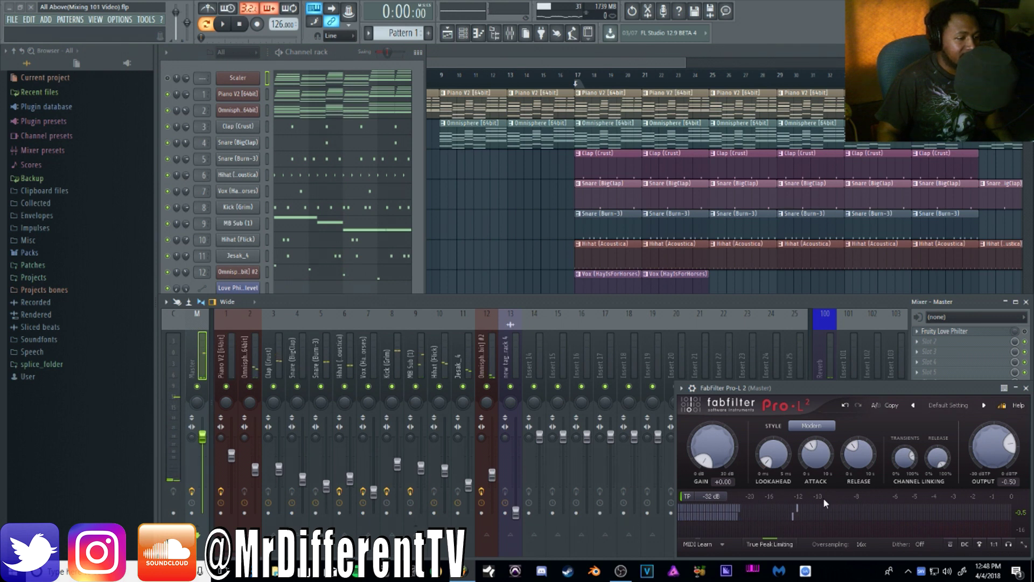
key("space")
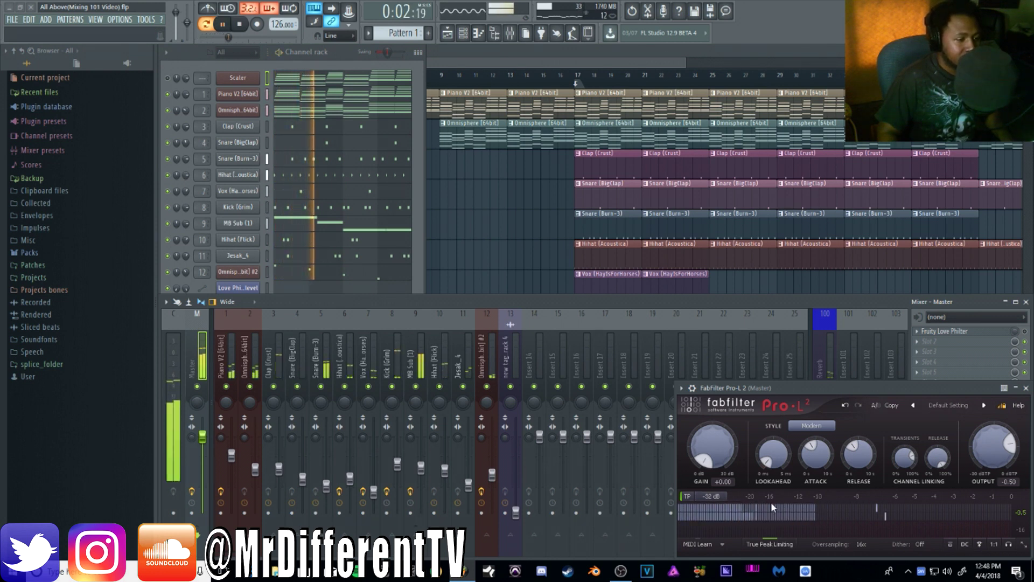
key("space")
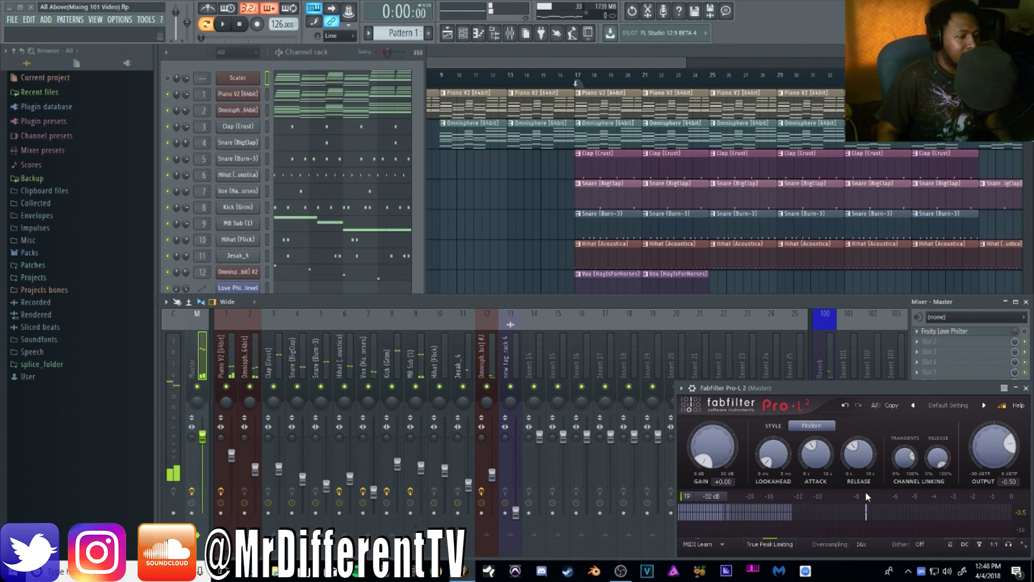